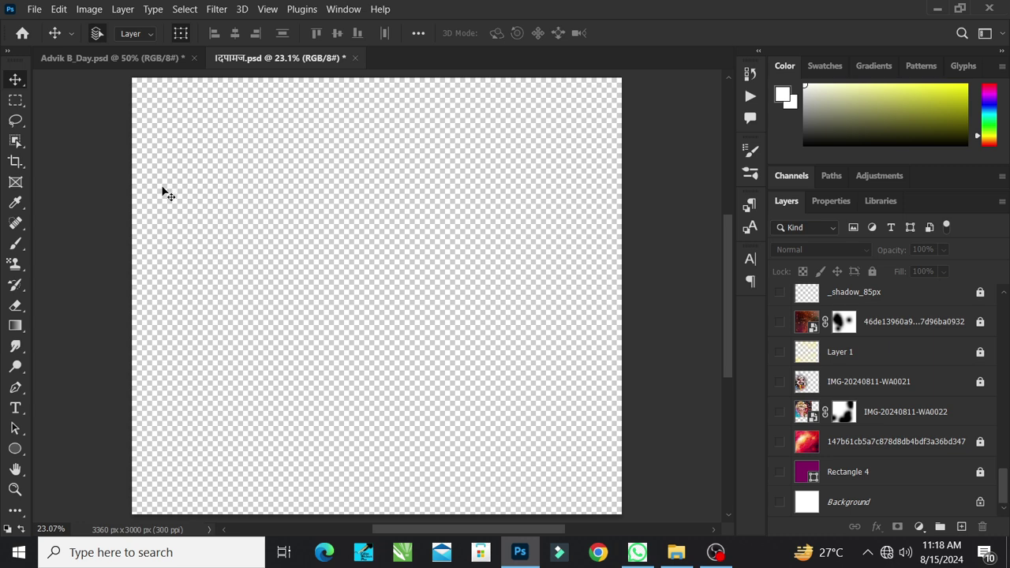
Step: Check the document's width, height and resolution in the Image Size settings
click(95, 10)
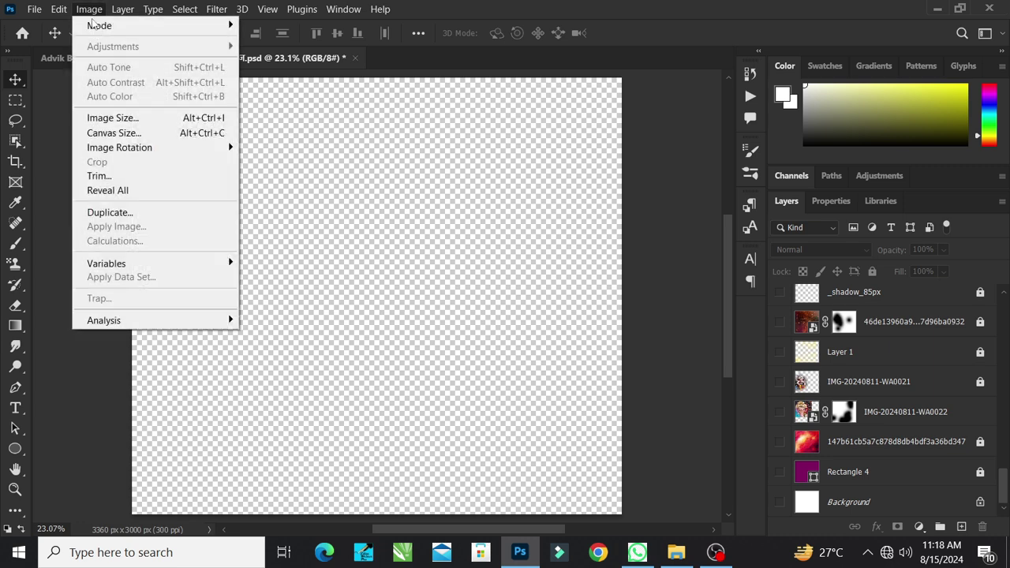
click(120, 122)
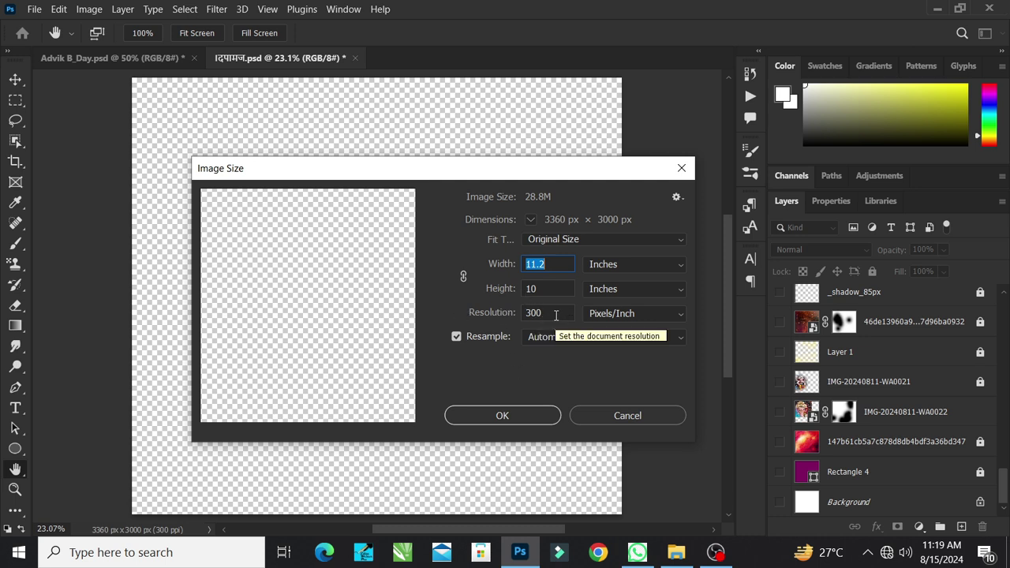
click(536, 420)
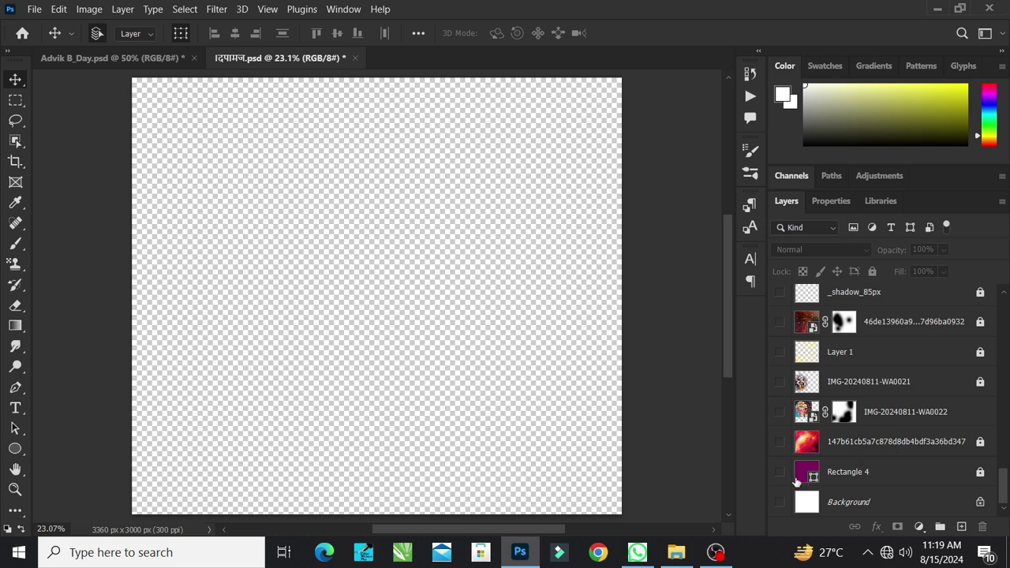
Step: Make the Background, Rectangle 4 and red cloud texture (147b61cb5a7c878d8db4bdf3a36bd347) layers visible, working upward from the lowest layer
click(780, 501)
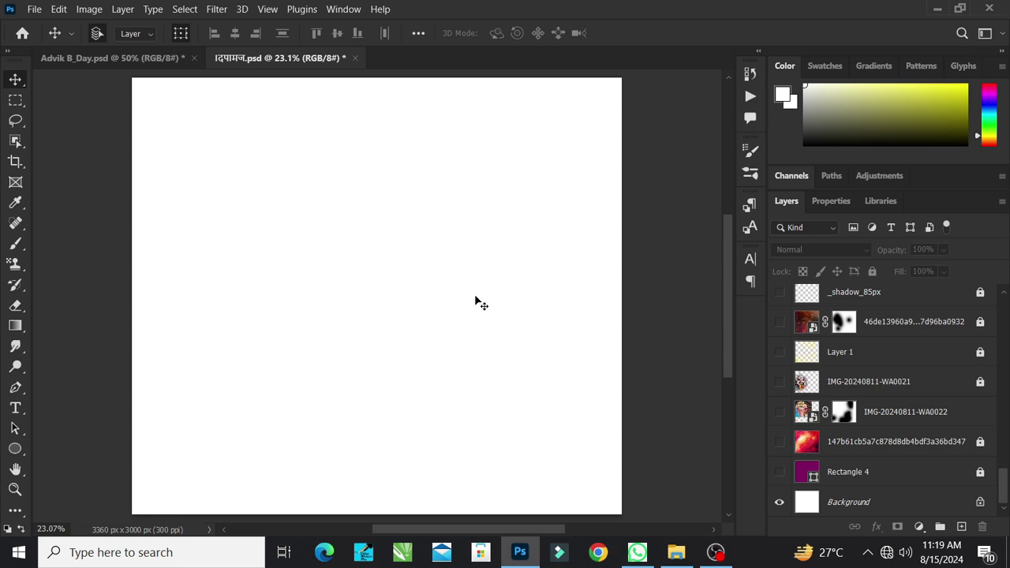
click(781, 473)
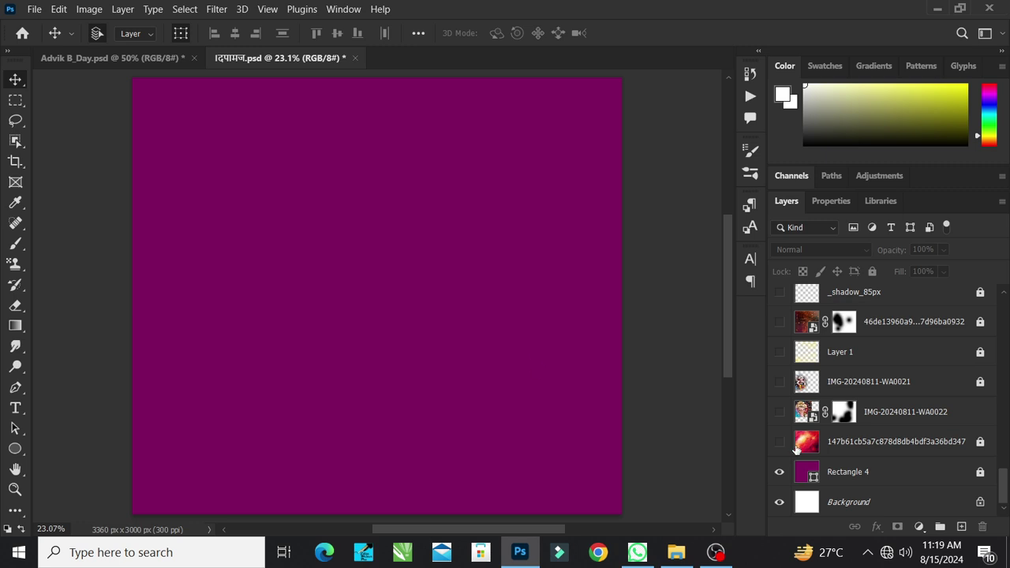
click(779, 442)
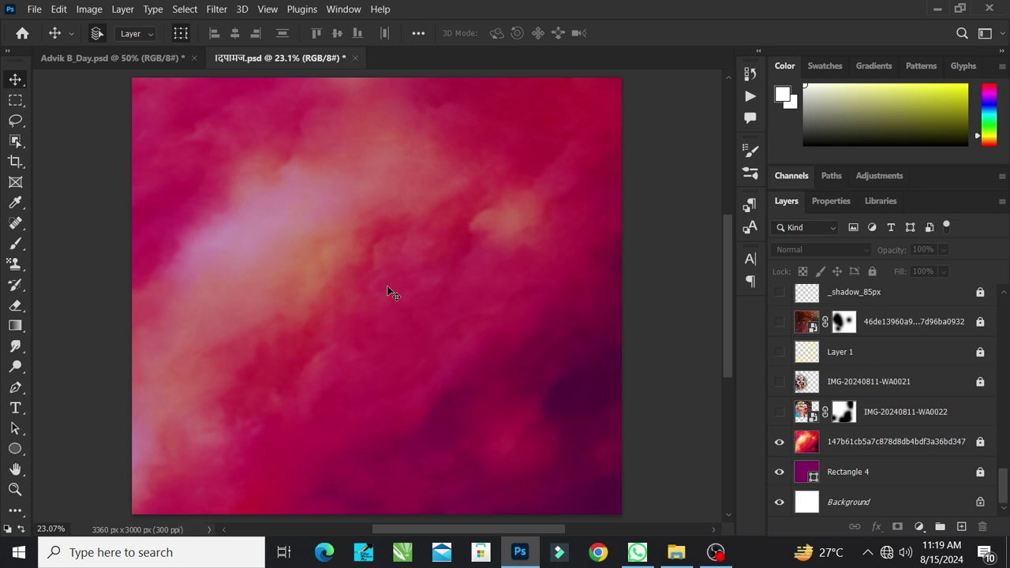
Step: Show the faded Ganesha layer IMG-20240811-WA0022 and choose Soft Light as its blend mode
click(780, 411)
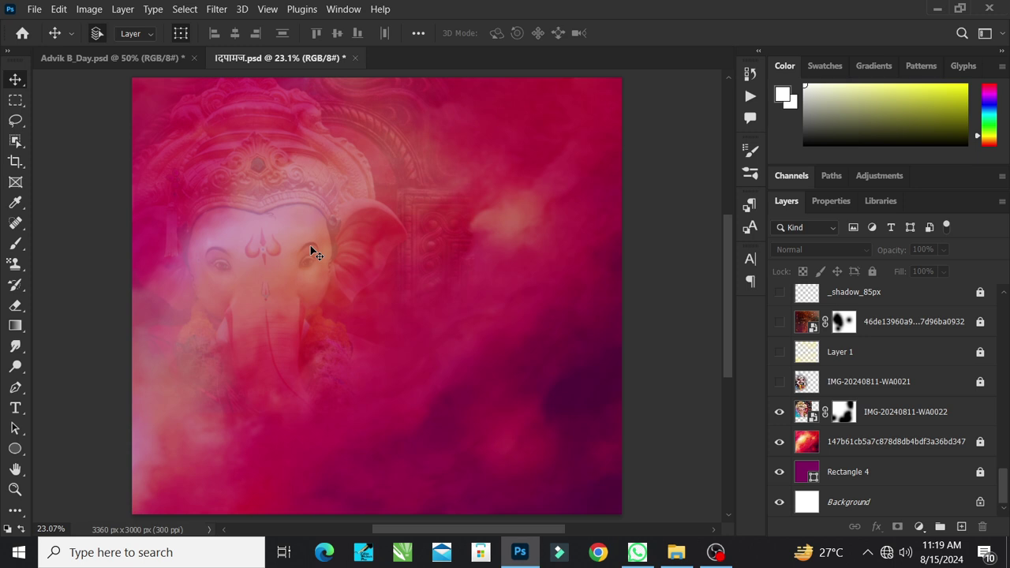
click(903, 415)
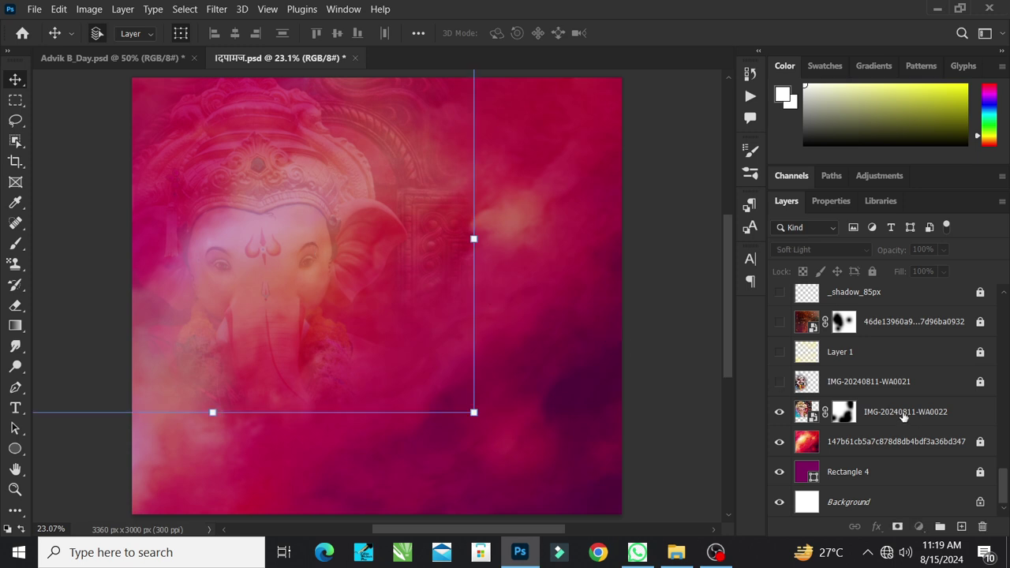
click(815, 250)
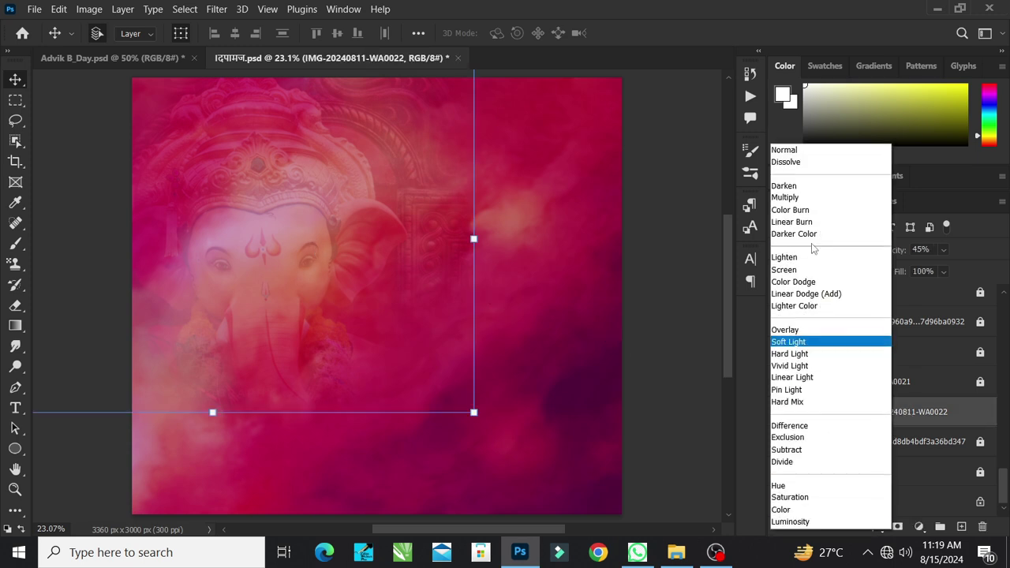
click(789, 341)
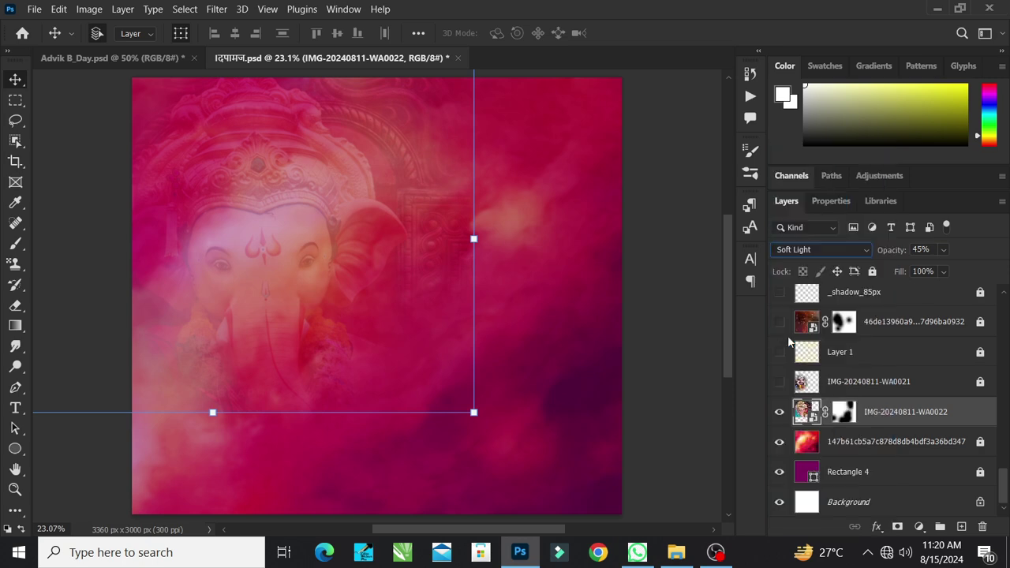
click(678, 294)
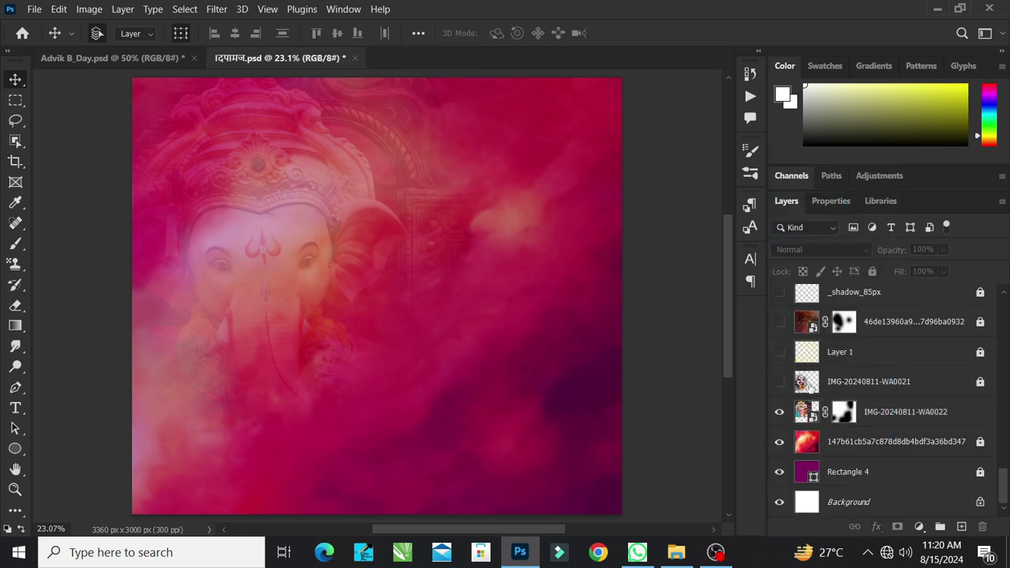
Step: Show the seated Ganesha layer IMG-20240811-WA0021 and unlock it
click(779, 382)
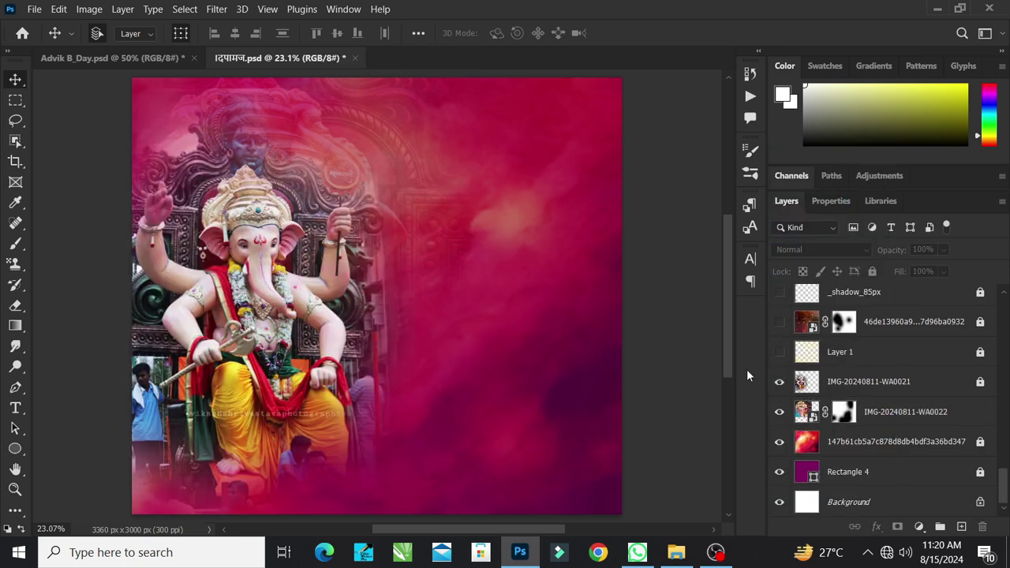
click(880, 386)
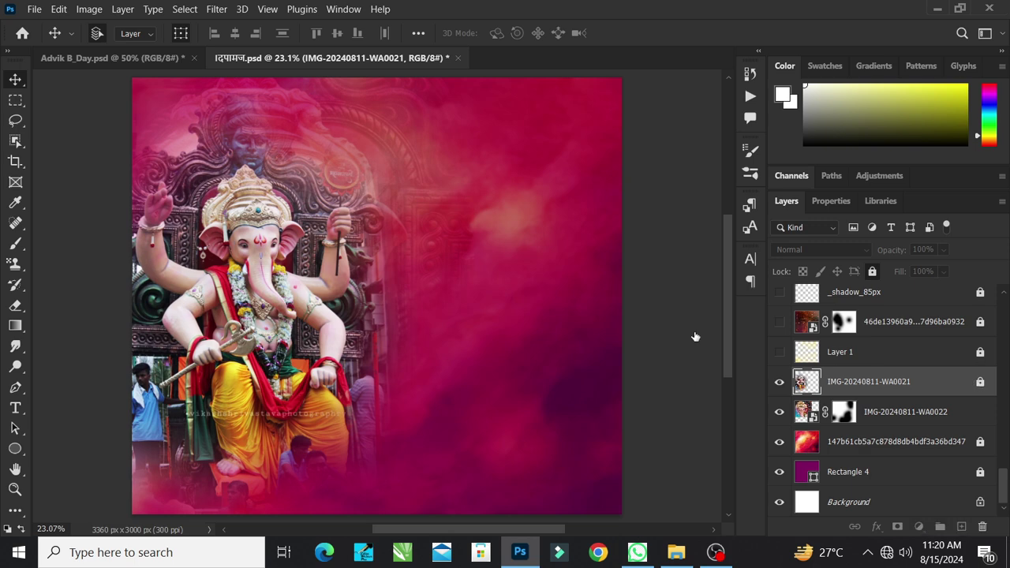
drag(695, 337, 721, 314)
key(ctrl+z)
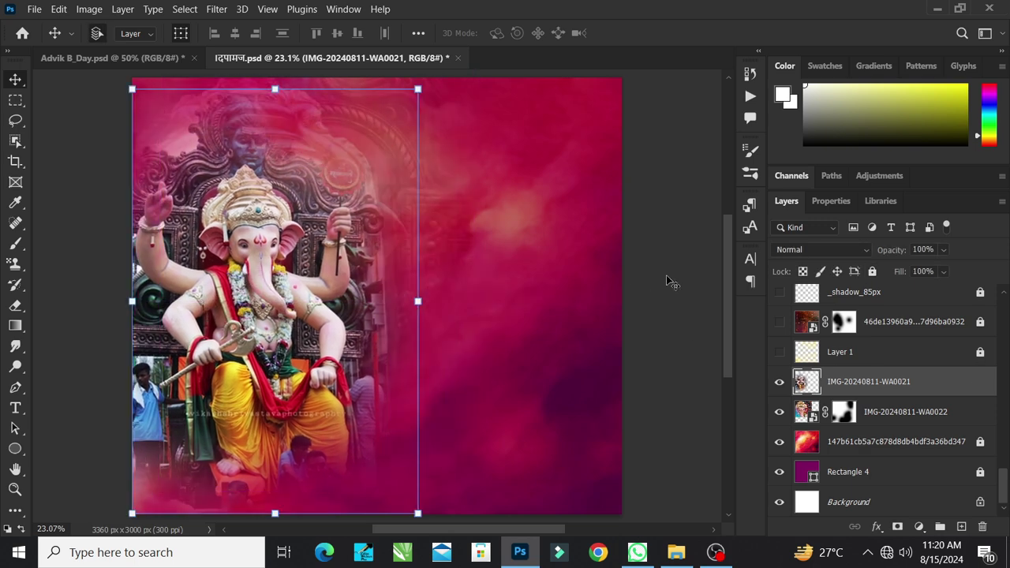
click(670, 282)
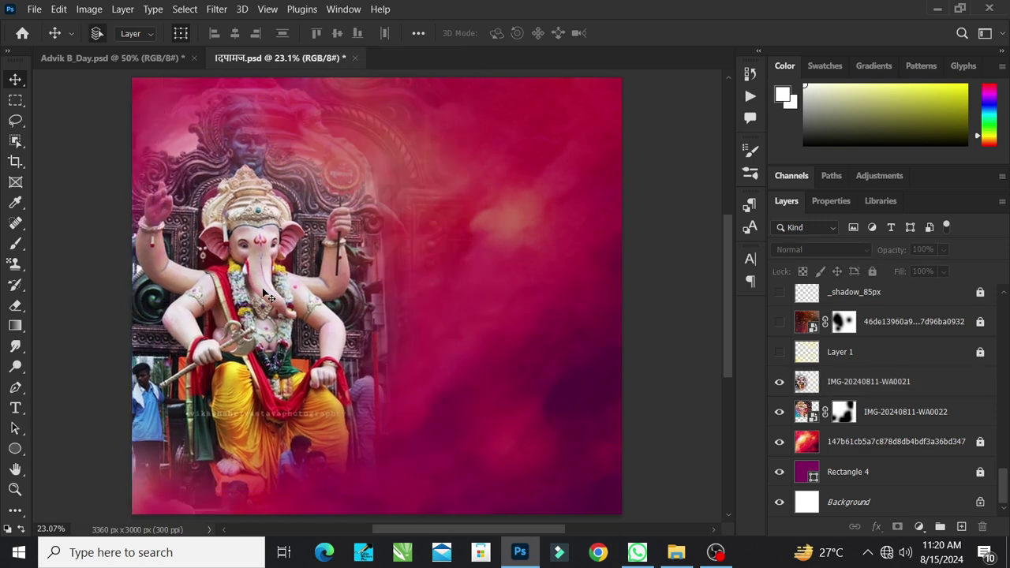
click(825, 387)
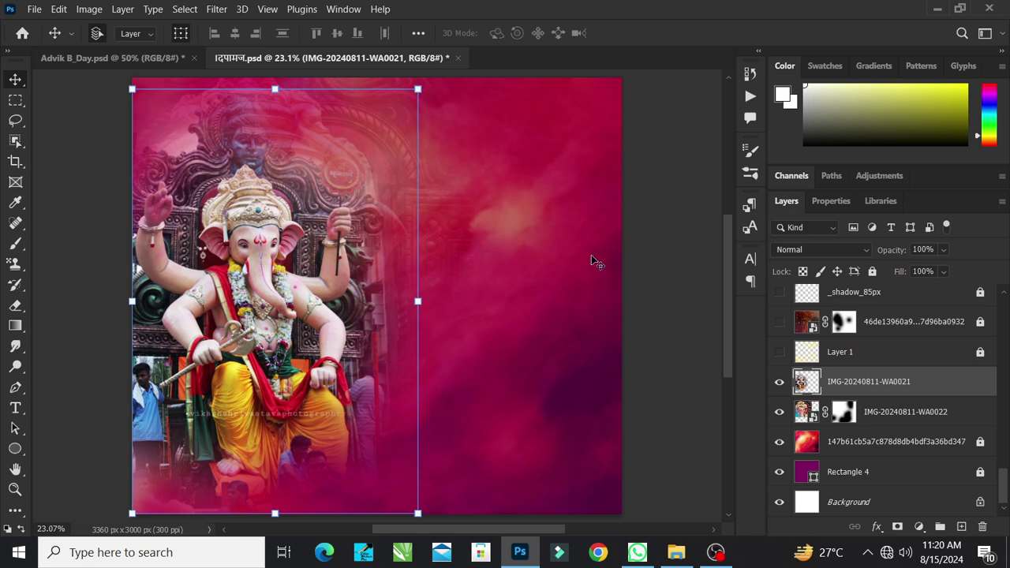
click(670, 227)
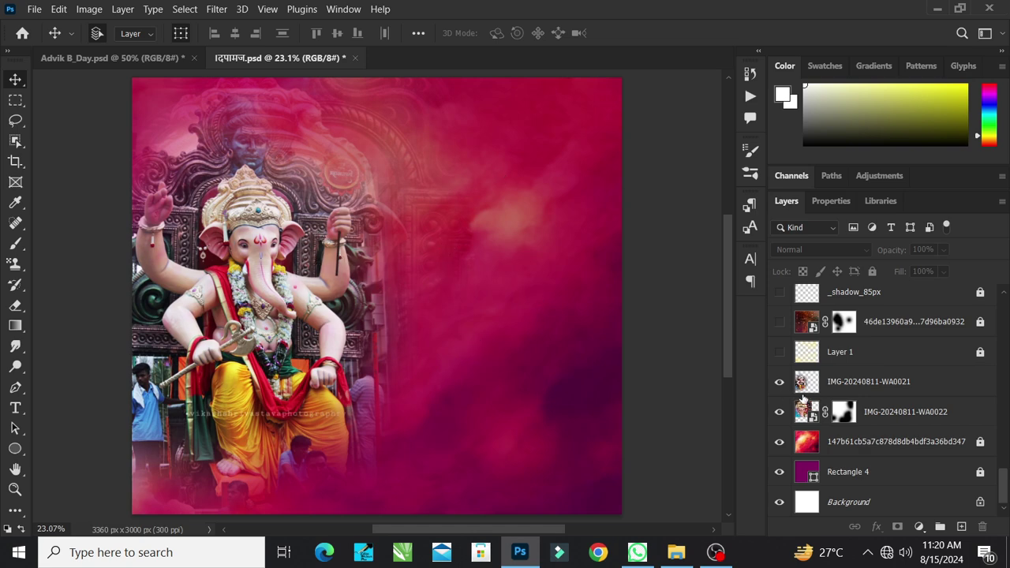
Step: Make Layer 1 and the masked texture layer 46de13960a9...7d96ba0932 above it visible
scroll(332, 263, up, 1)
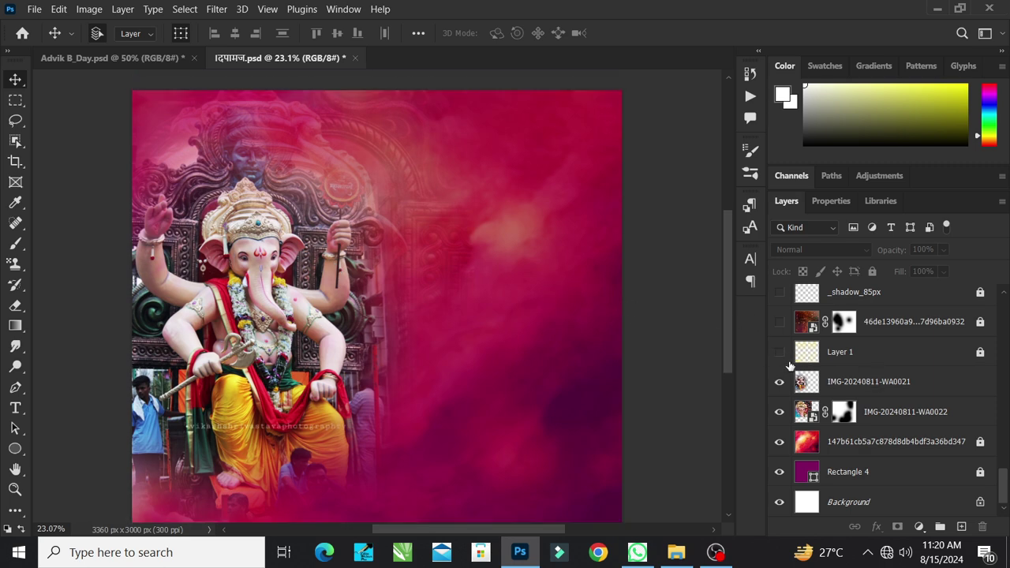
click(779, 351)
scroll(455, 306, down, 1)
scroll(876, 351, up, 1)
click(780, 354)
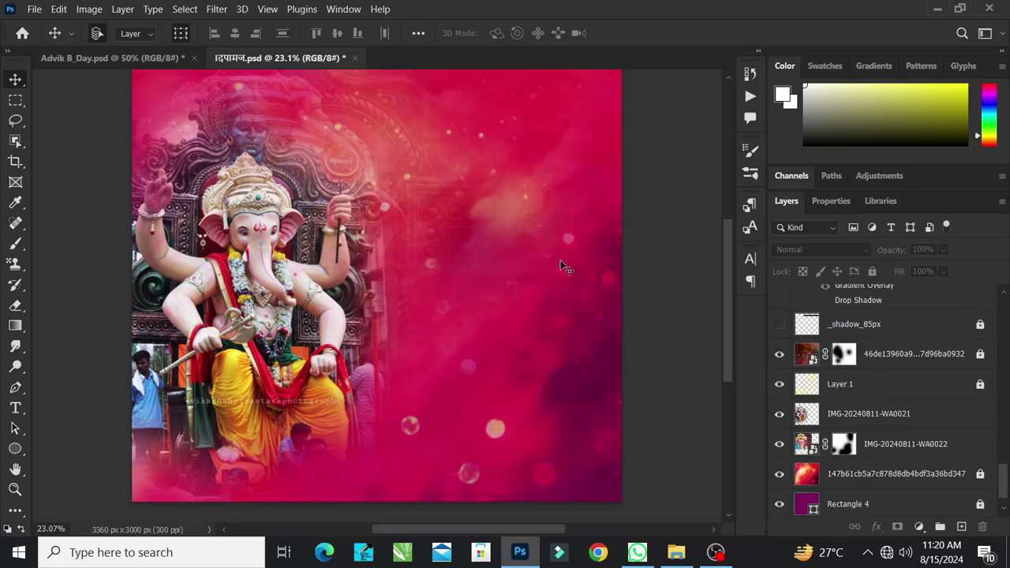
scroll(561, 265, up, 1)
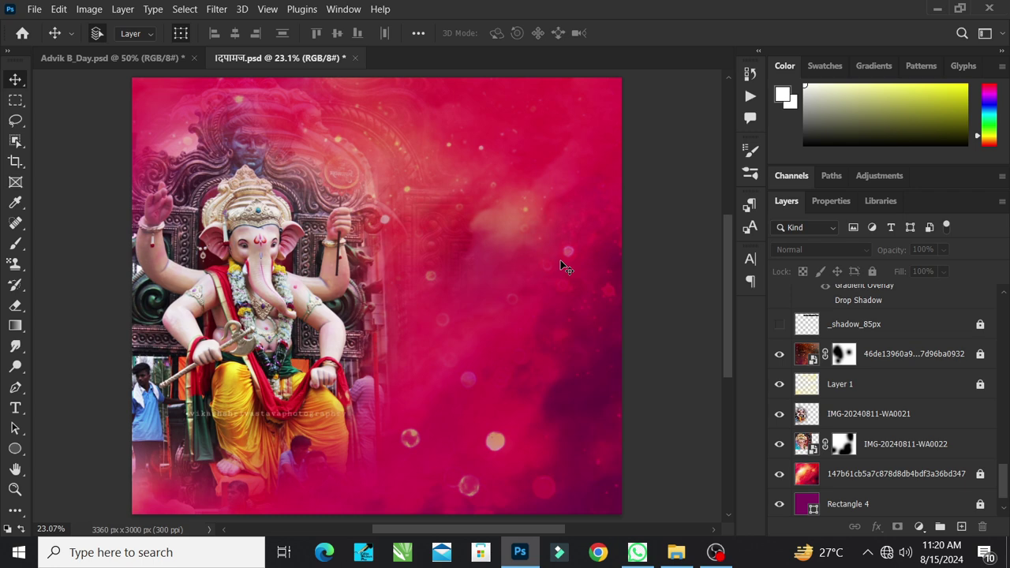
Step: Select the mask of layer 46de13960a9...7d96ba0932 and compare the artwork with the layer hidden and shown
click(842, 353)
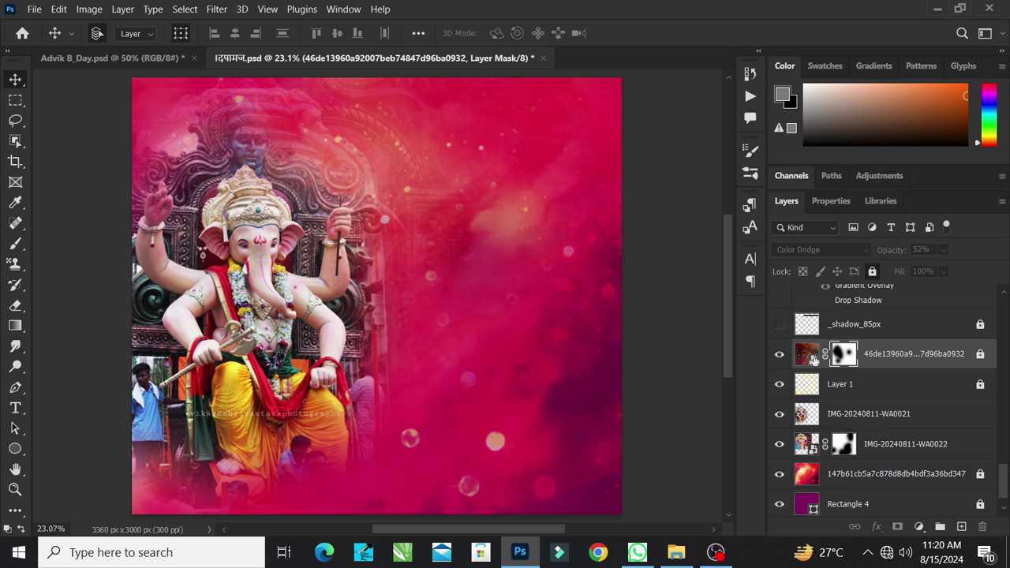
click(778, 359)
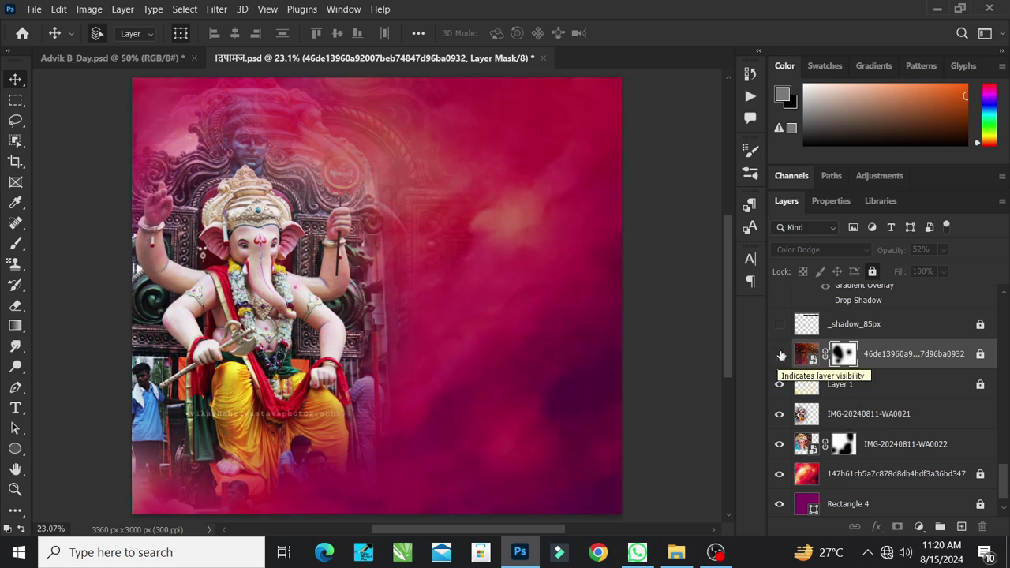
click(779, 357)
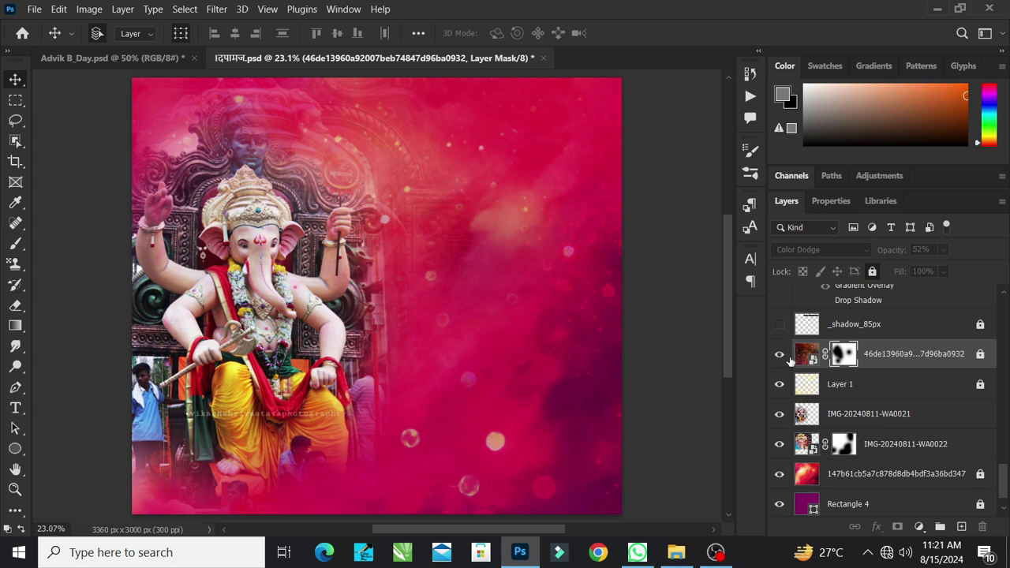
Step: Show the golden sunburst layer fdghgfhftghb and select its layer mask
scroll(793, 357, up, 1)
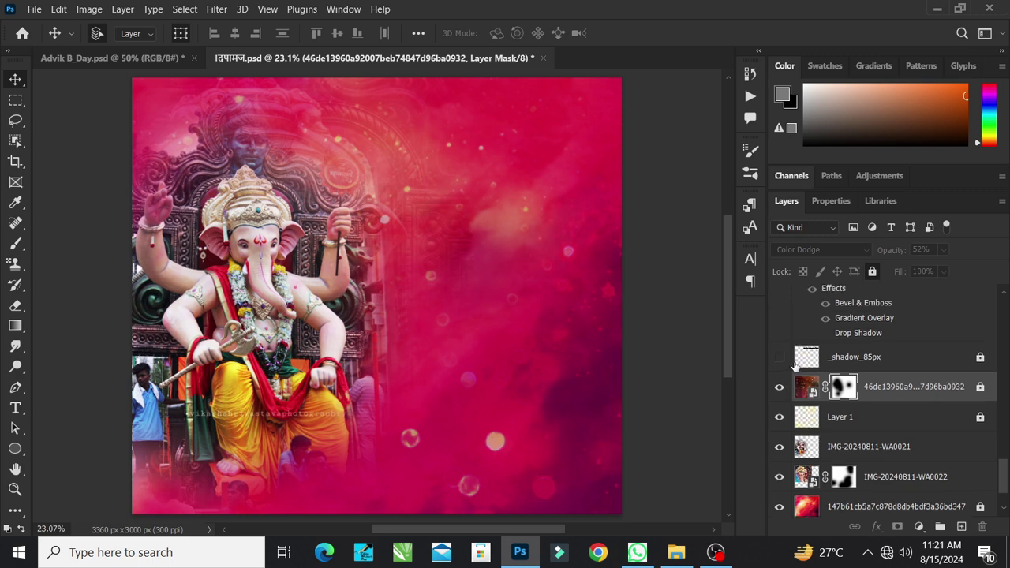
scroll(894, 423, up, 2)
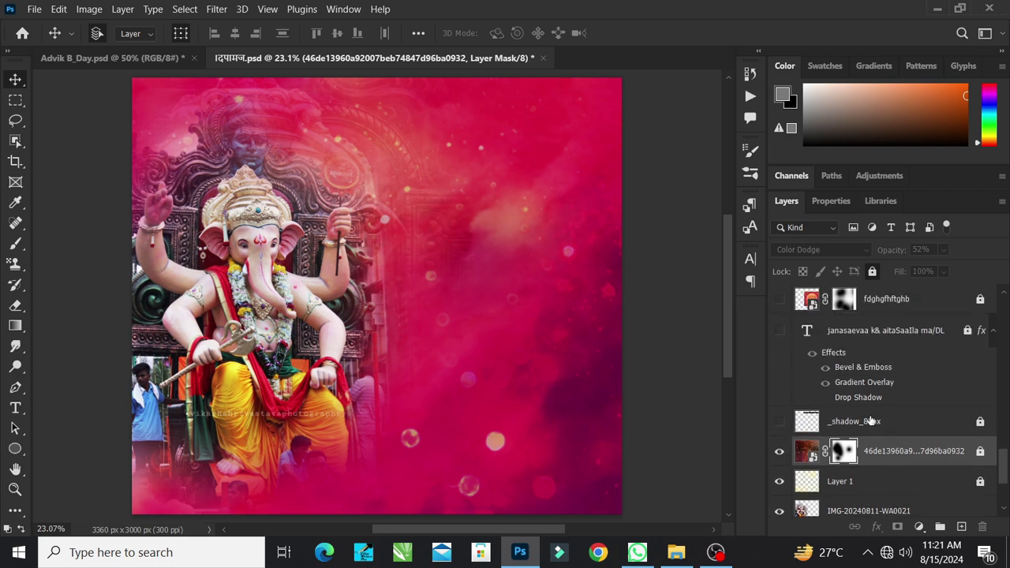
click(780, 300)
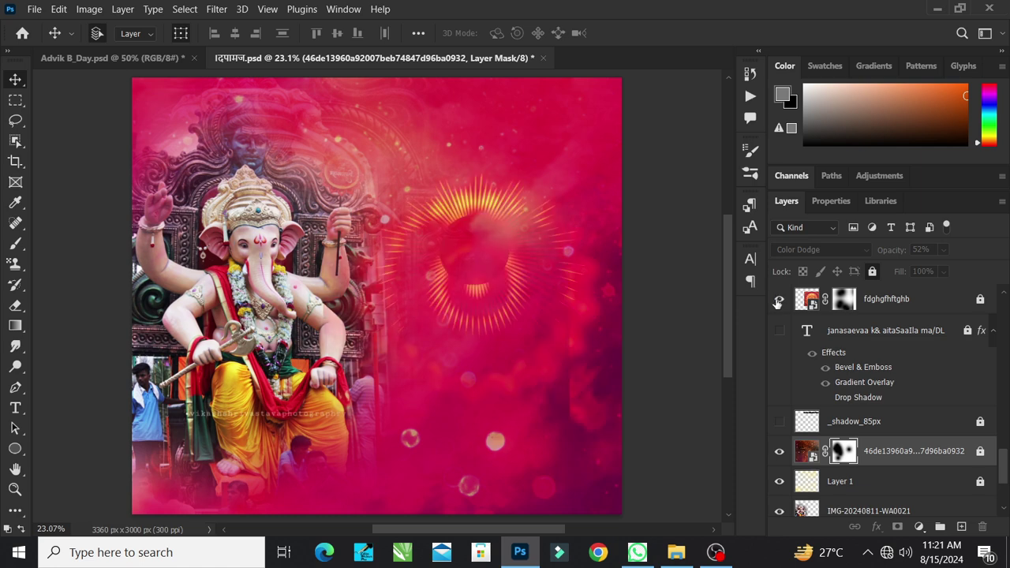
click(529, 257)
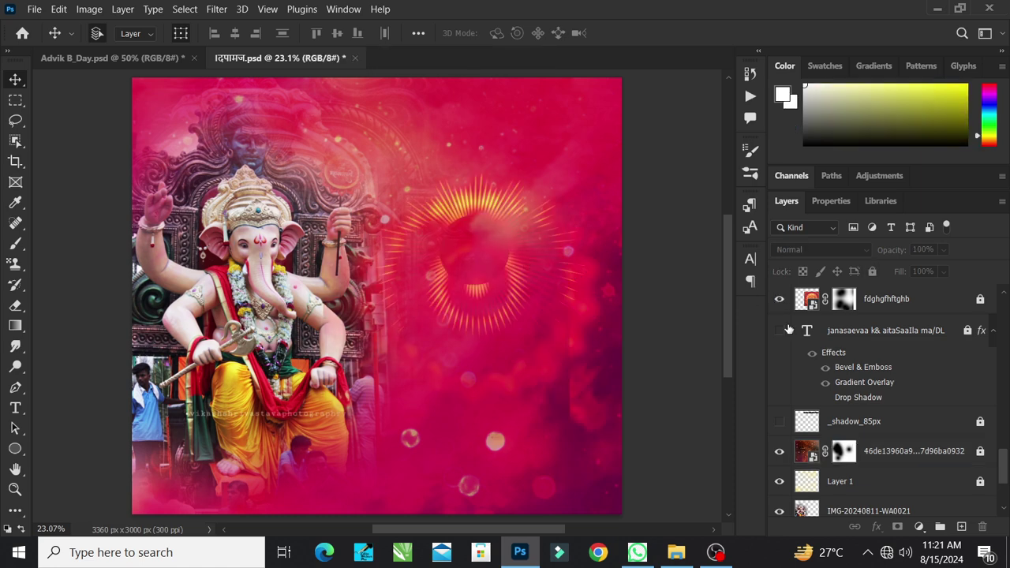
click(841, 300)
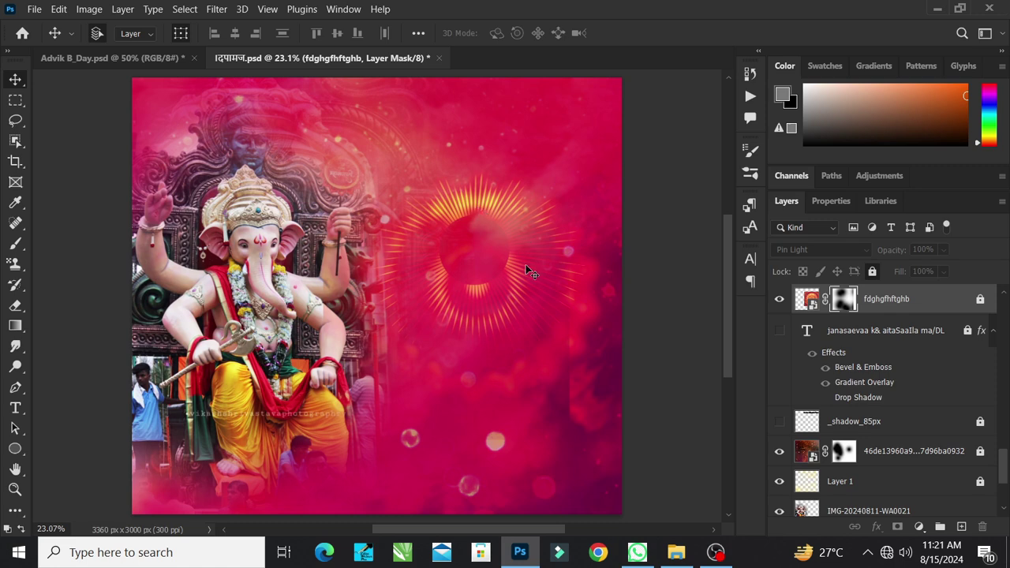
Step: Show the heading text जनसेवा कृतिशीला मंडल with its _shadow_85px layer, and select the heading layer
click(779, 329)
click(780, 421)
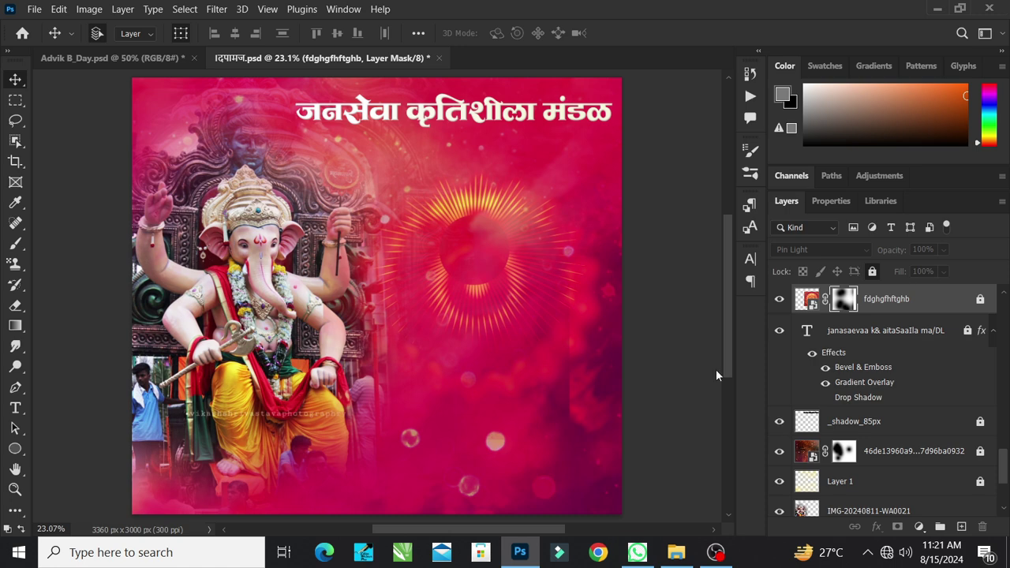
click(714, 347)
scroll(389, 130, up, 1)
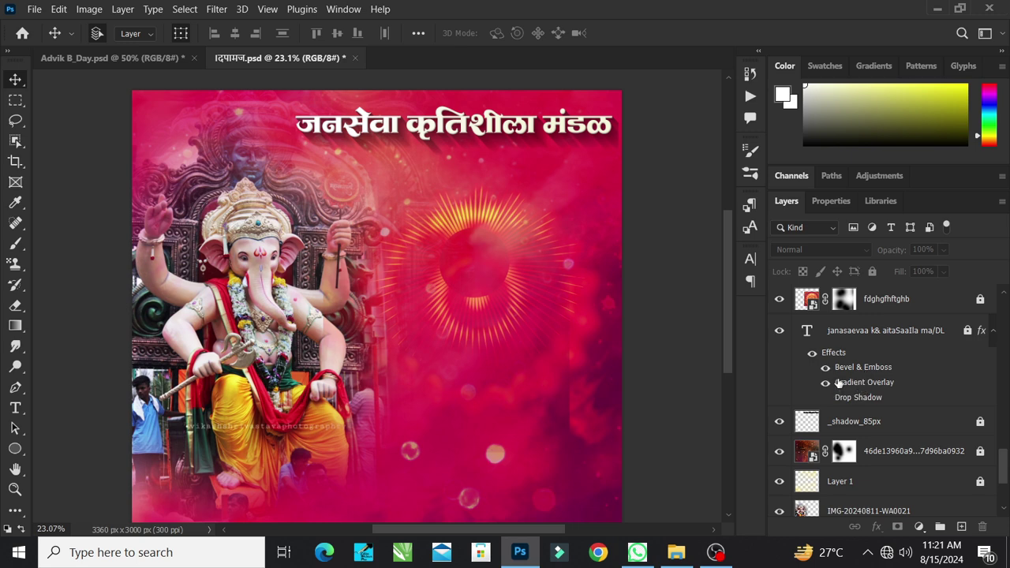
right_click(566, 137)
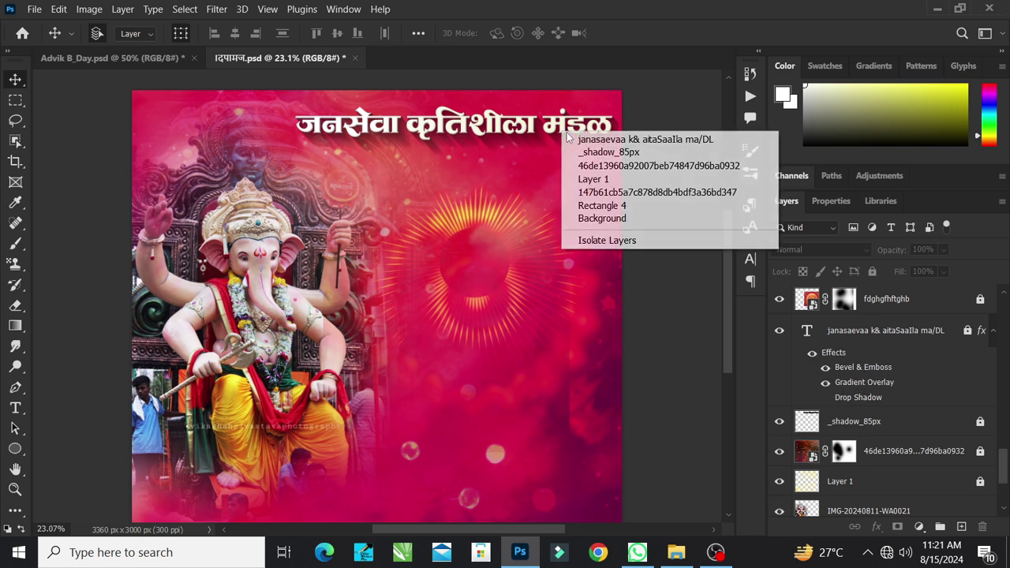
click(584, 139)
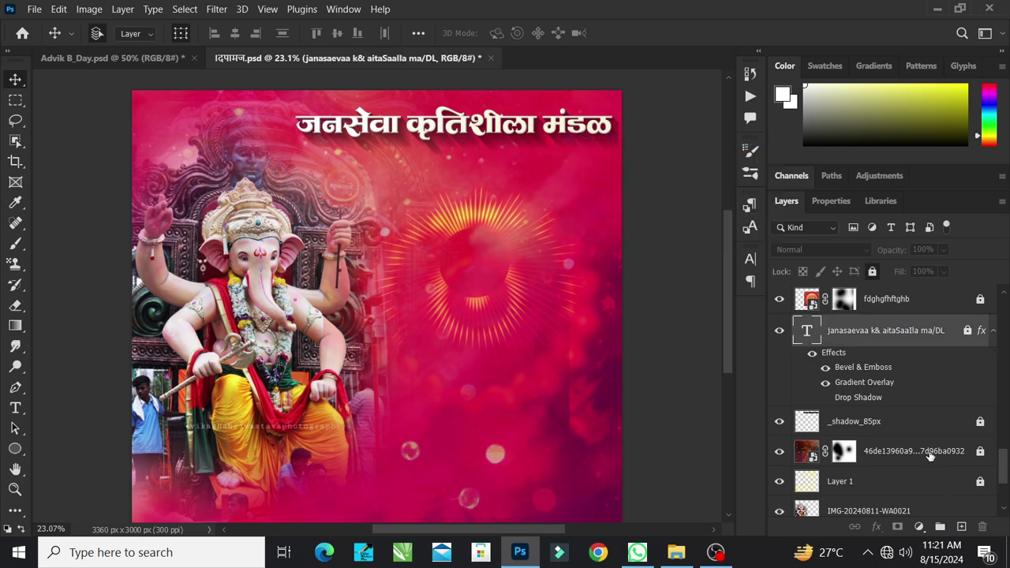
Step: Make the _shadow_255px layer above the sunburst layer visible
scroll(951, 362, up, 1)
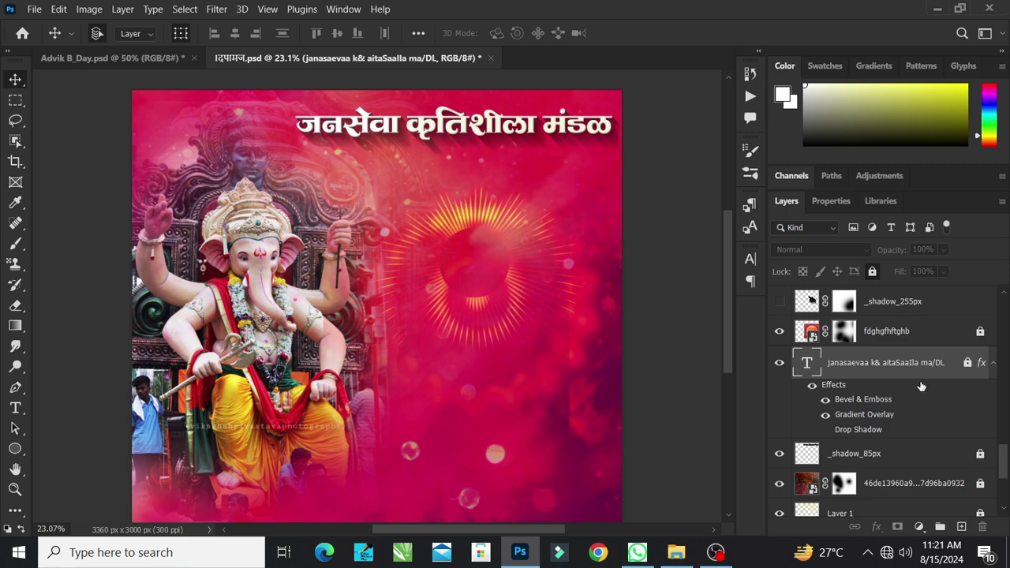
scroll(917, 415, up, 1)
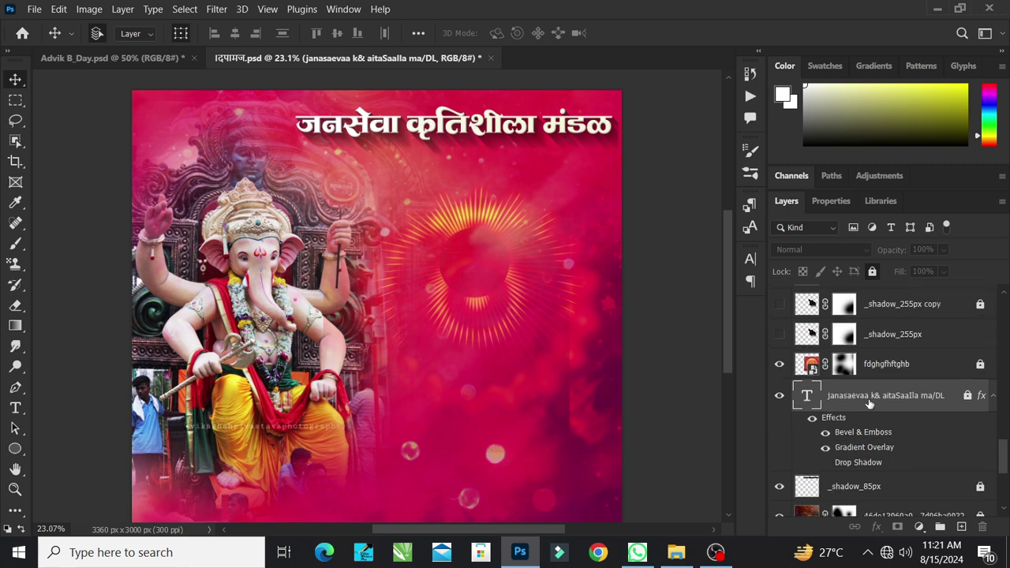
scroll(852, 389, up, 2)
click(779, 398)
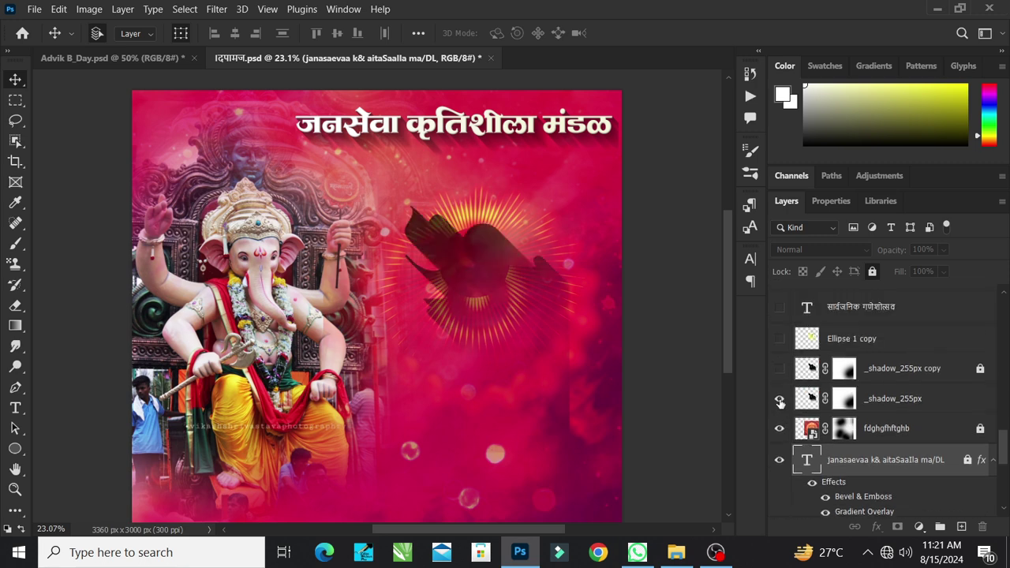
Step: Hide the _shadow_255px layer, clear the layer selection, and show the yellow ५० सुवर्ण महोत्सव artwork on layer Ellipse 1 copy
click(779, 398)
click(779, 369)
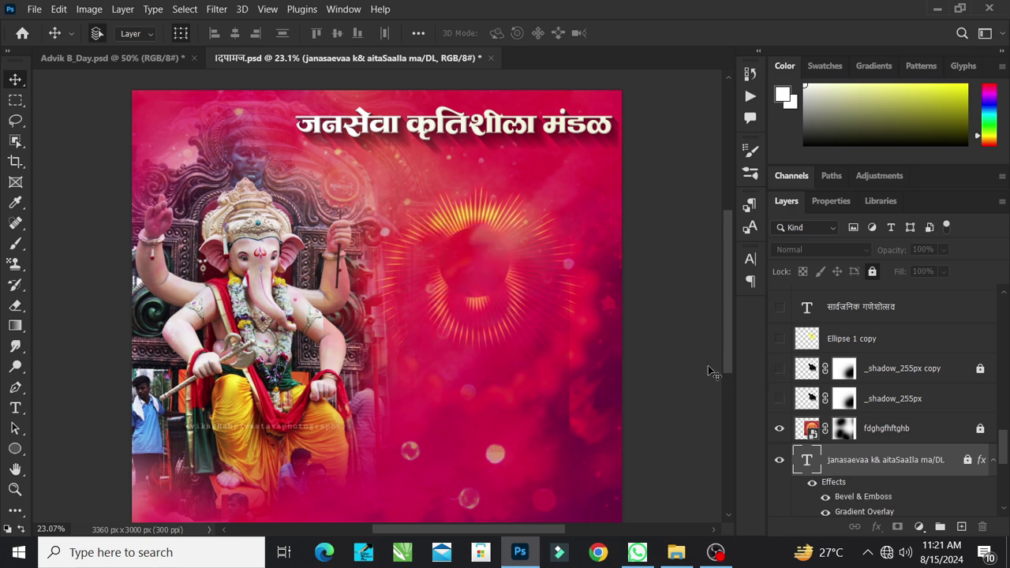
click(708, 366)
scroll(785, 379, up, 1)
click(780, 370)
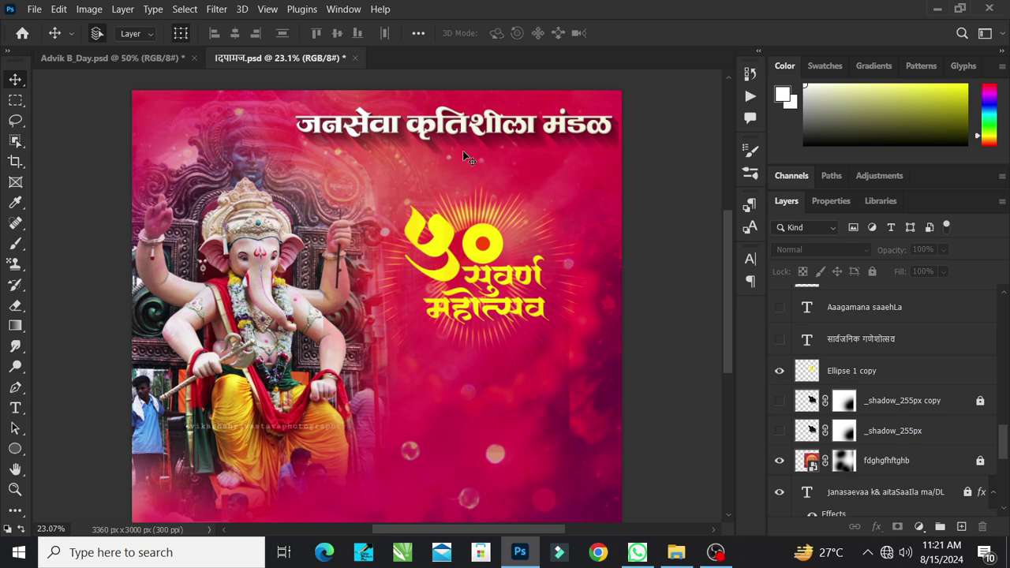
Step: Preview the plain सार्वजनिक गणेशोत्सव text layer, hide it again, and show the आगमन सोहळा text layer Aaagamana saaehLa
scroll(879, 374, up, 1)
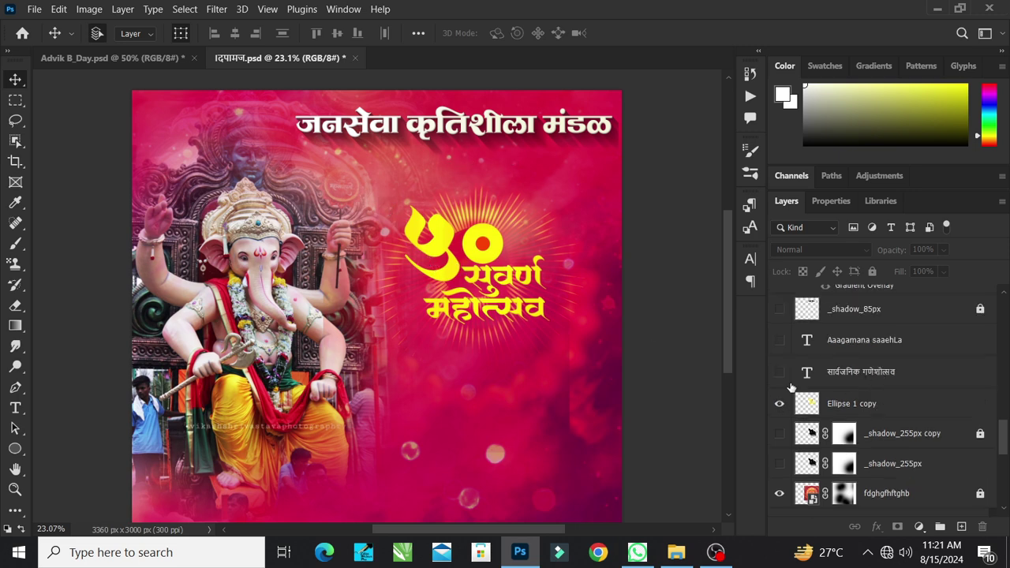
click(779, 372)
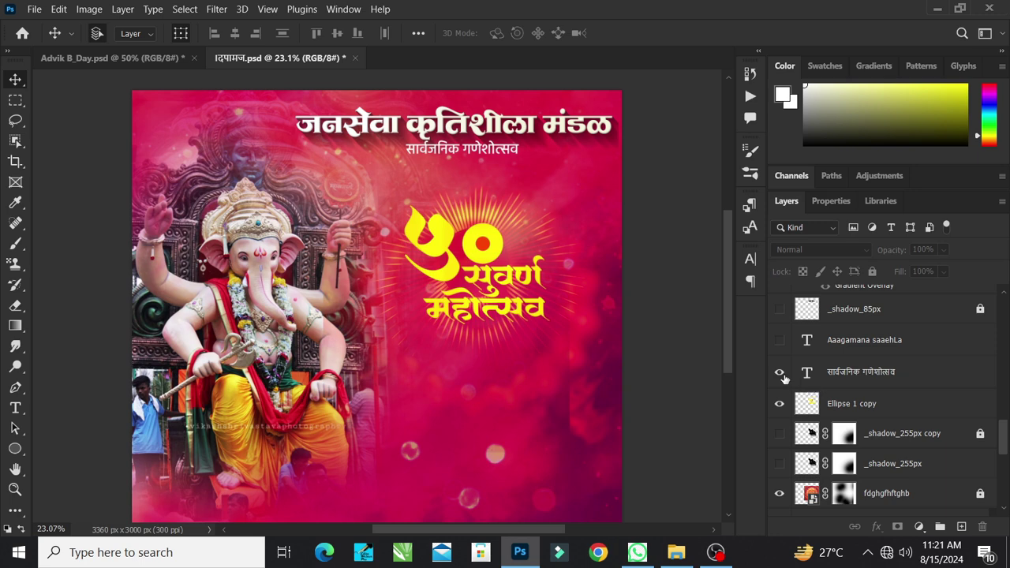
click(780, 371)
click(780, 339)
scroll(819, 365, up, 1)
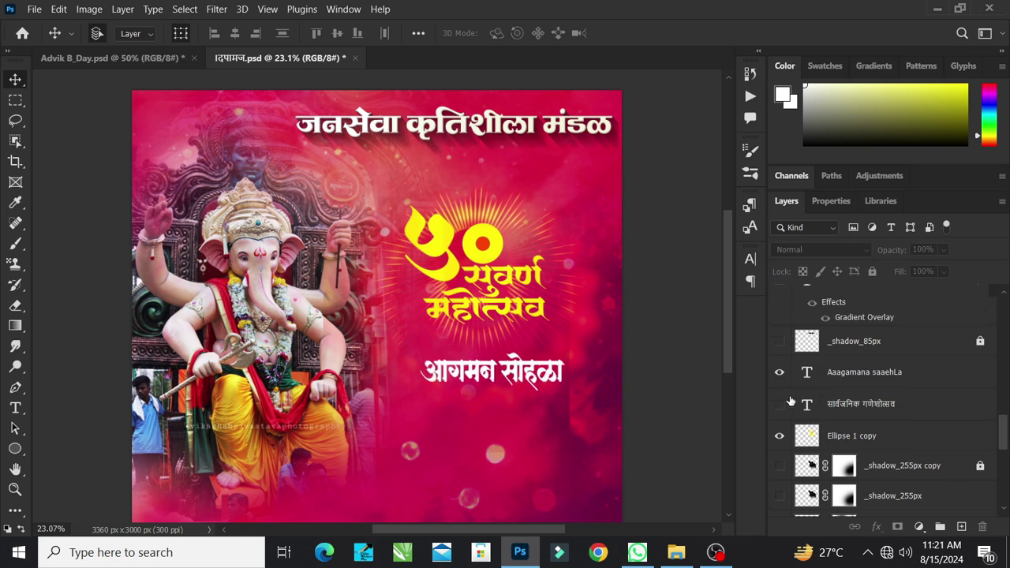
scroll(790, 403, down, 1)
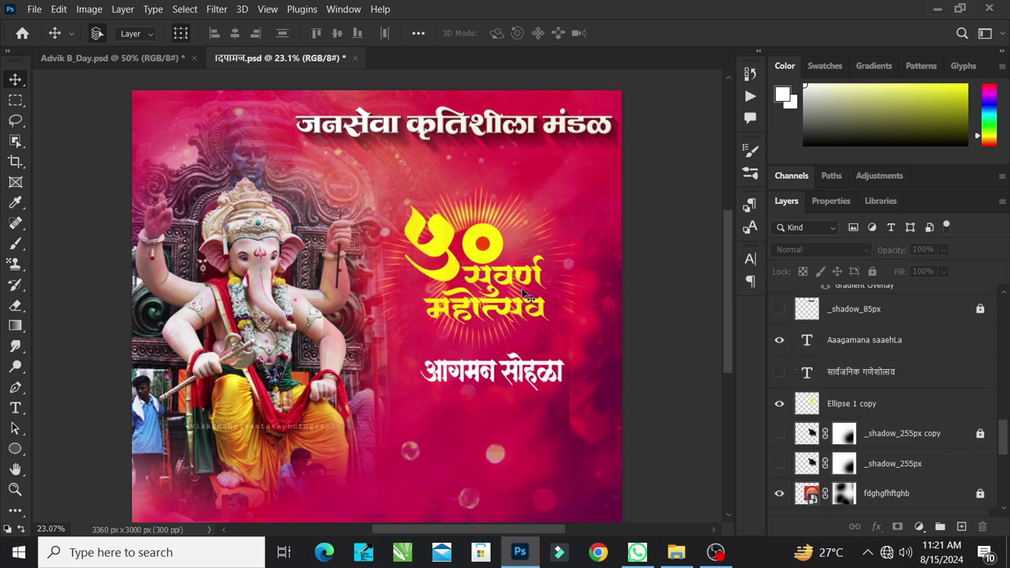
scroll(551, 315, down, 1)
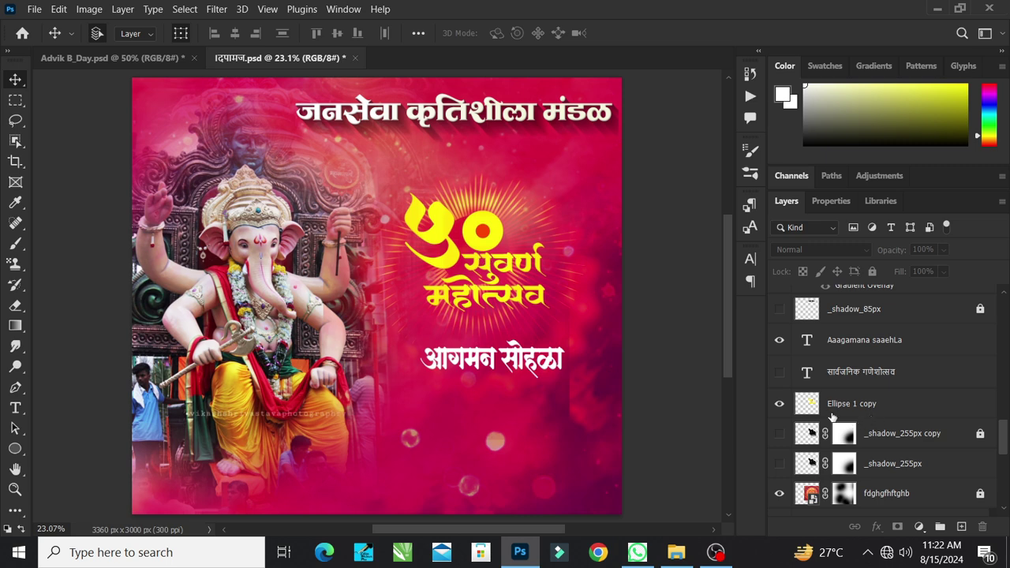
Step: Preview the plain सार्वजनिक गणेशोत्सव text once more, hide it, and show the _shadow_255px copy and _shadow_255px layers
click(779, 372)
click(775, 377)
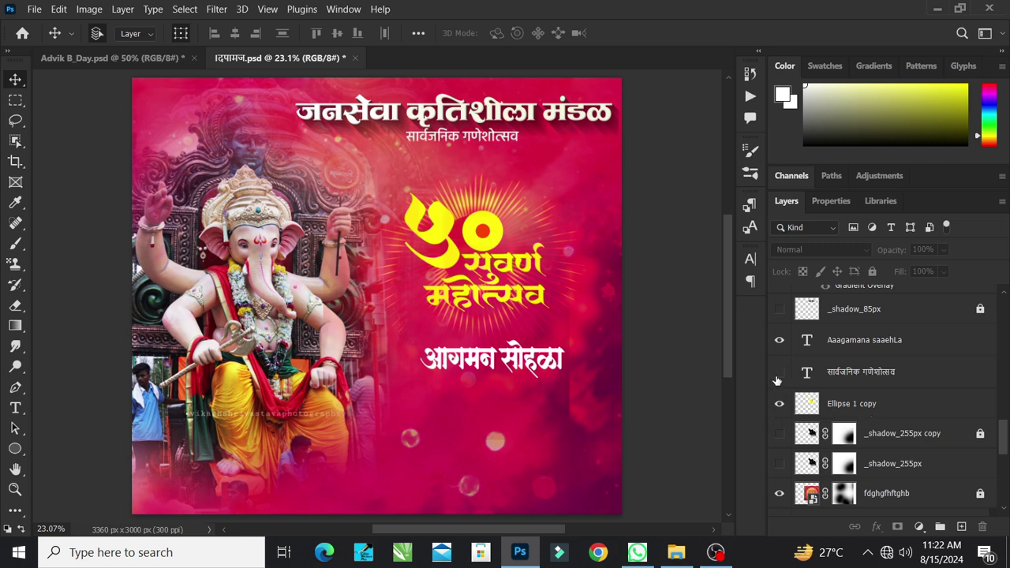
click(779, 435)
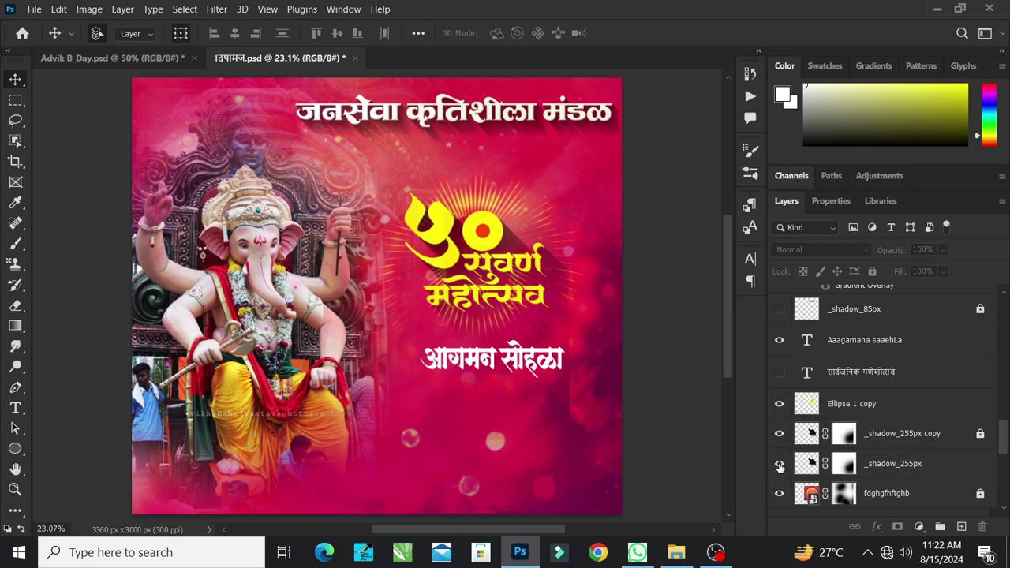
click(778, 464)
Step: Show the _shadow_85px layer above Aaagamana saaehLa and the gradient subtitle layer saavaQjaainak gaNaeSaaetsava
scroll(775, 426, up, 3)
click(779, 405)
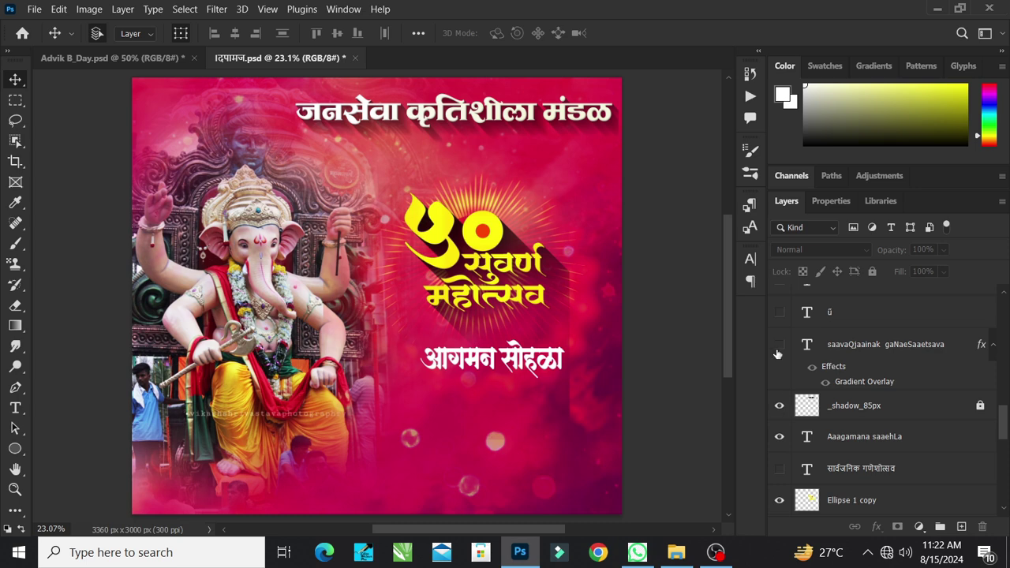
click(781, 350)
scroll(781, 355, up, 2)
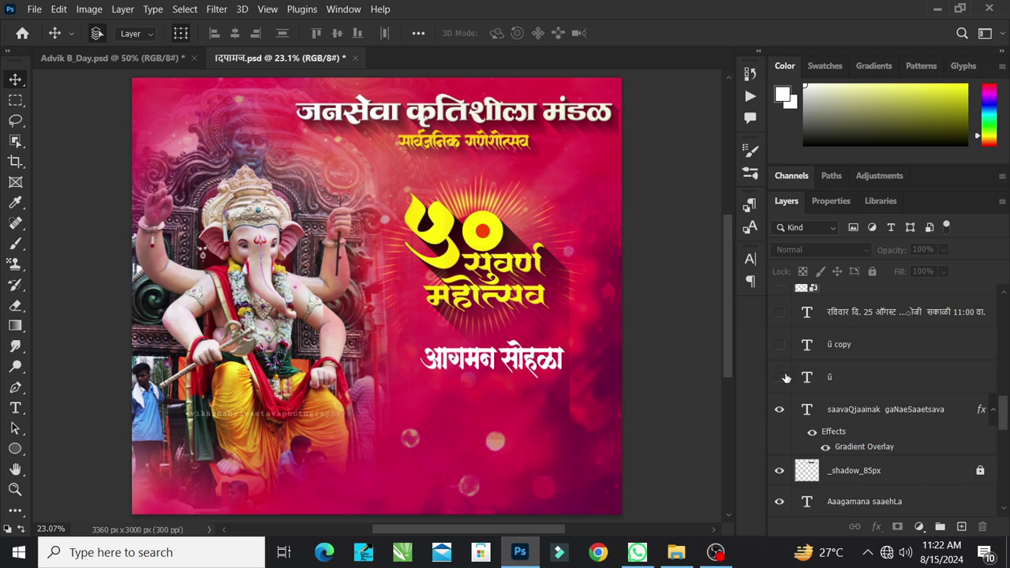
Step: Show the two ornamental bars around आगमन सोहळा and the 25 ऑगस्ट 2024 date text, and select the date layer
drag(785, 378, 779, 314)
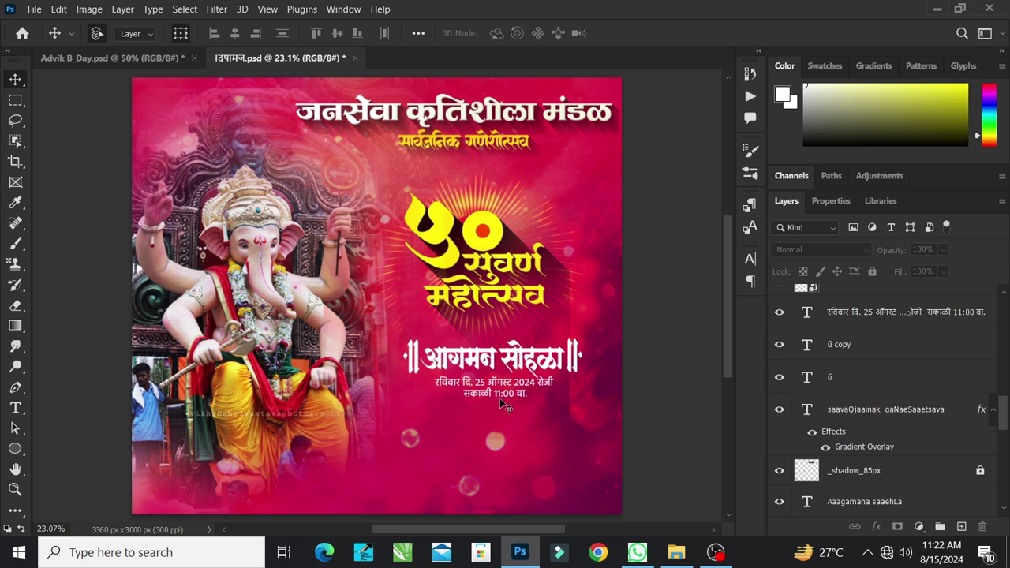
scroll(821, 387, up, 1)
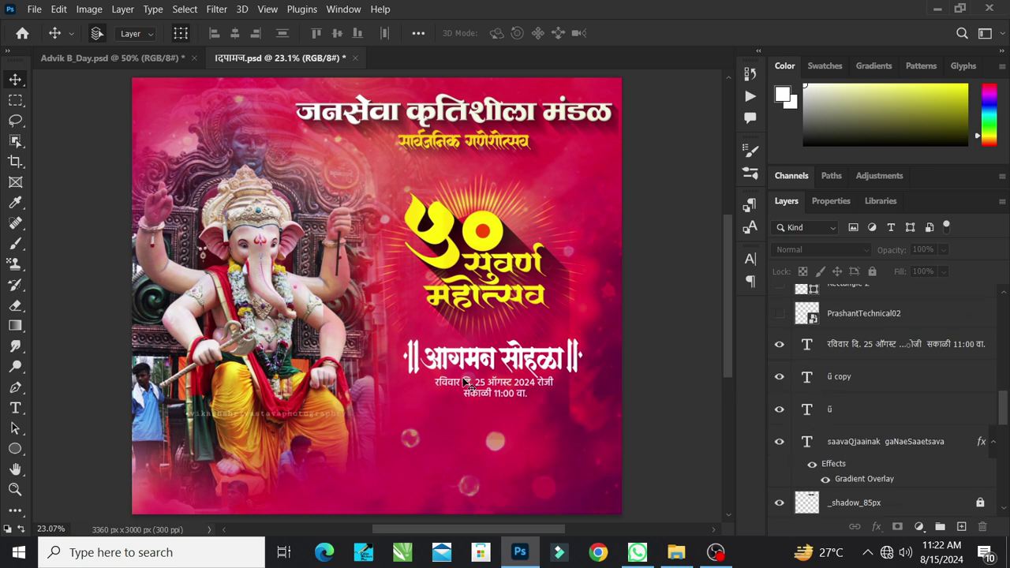
click(521, 390)
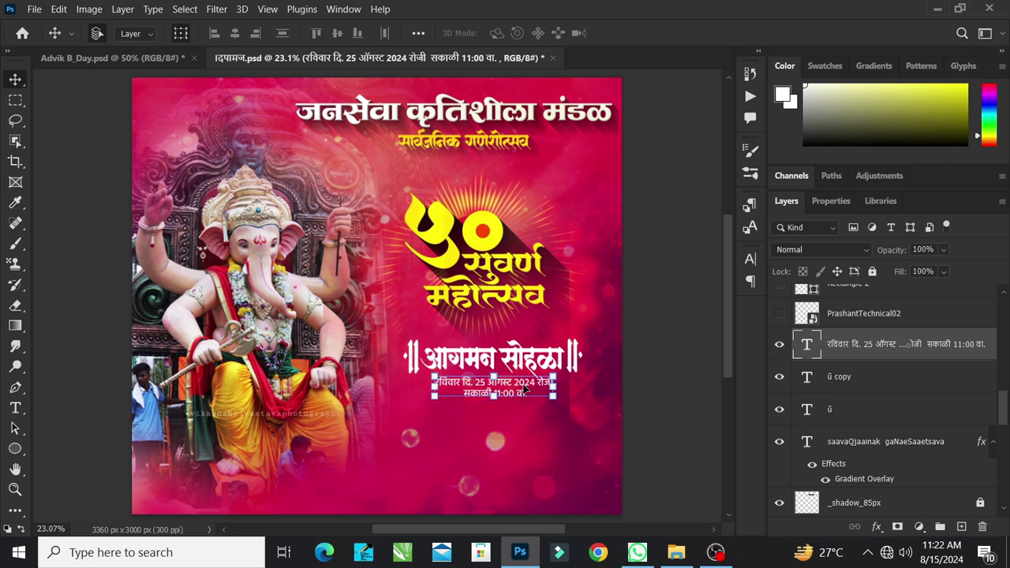
scroll(803, 386, up, 1)
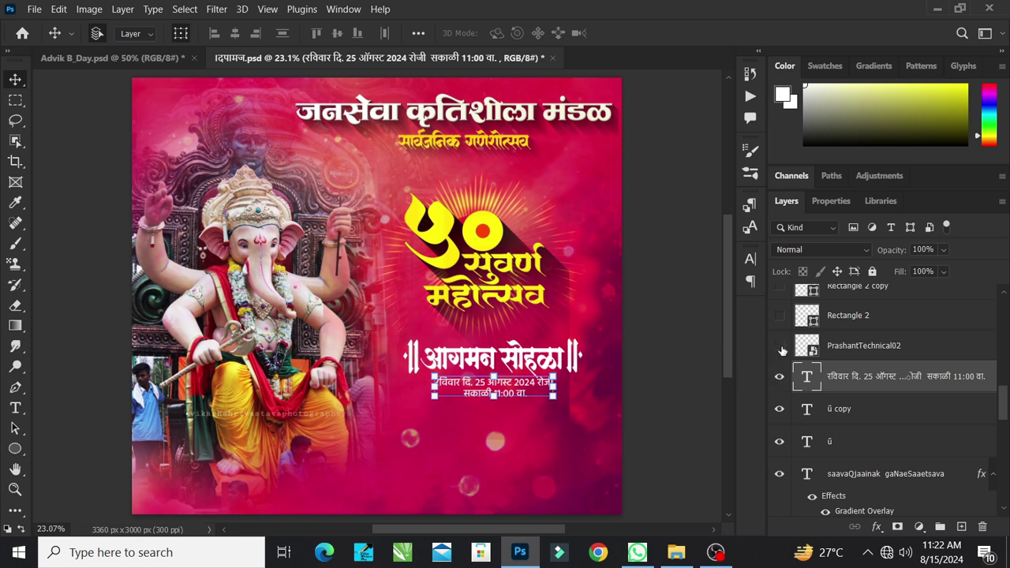
Step: Show the PrashantTechnical02 ornament, the Rectangle 2 and Rectangle 2 copy shapes, and the सुप्रसिध्द मूर्तिकार :- caption
click(779, 346)
scroll(789, 355, up, 1)
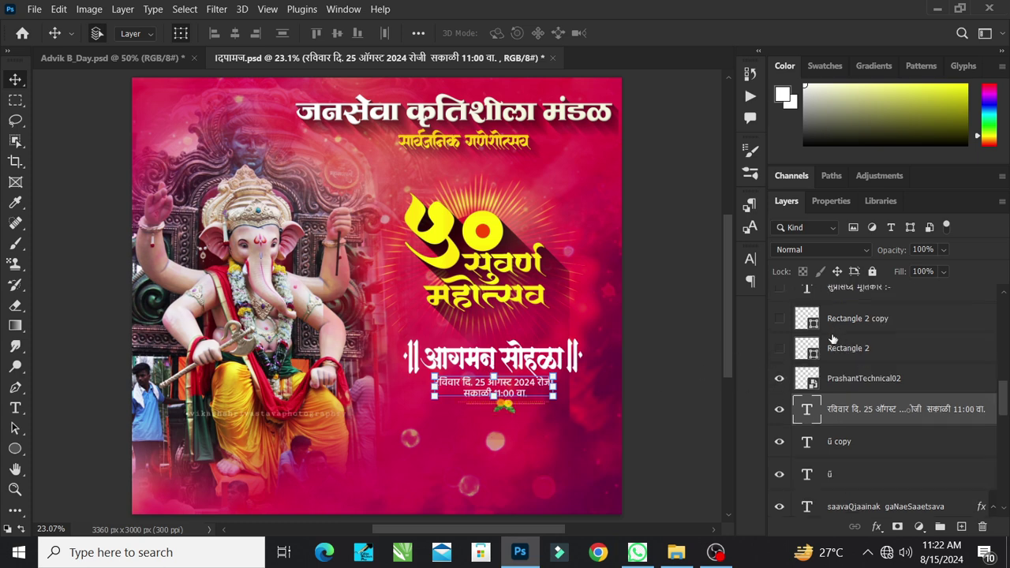
drag(780, 349, 781, 322)
scroll(797, 377, up, 1)
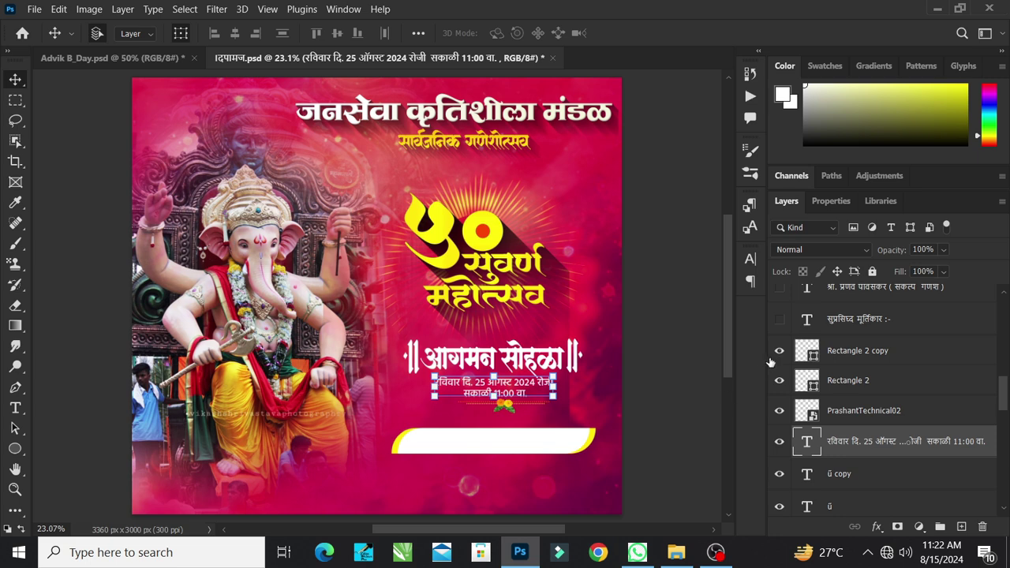
click(779, 319)
scroll(772, 427, up, 3)
Step: Select the yellow सार्वजनिक गणेशोत्सव subtitle on the canvas and review its layer
click(523, 146)
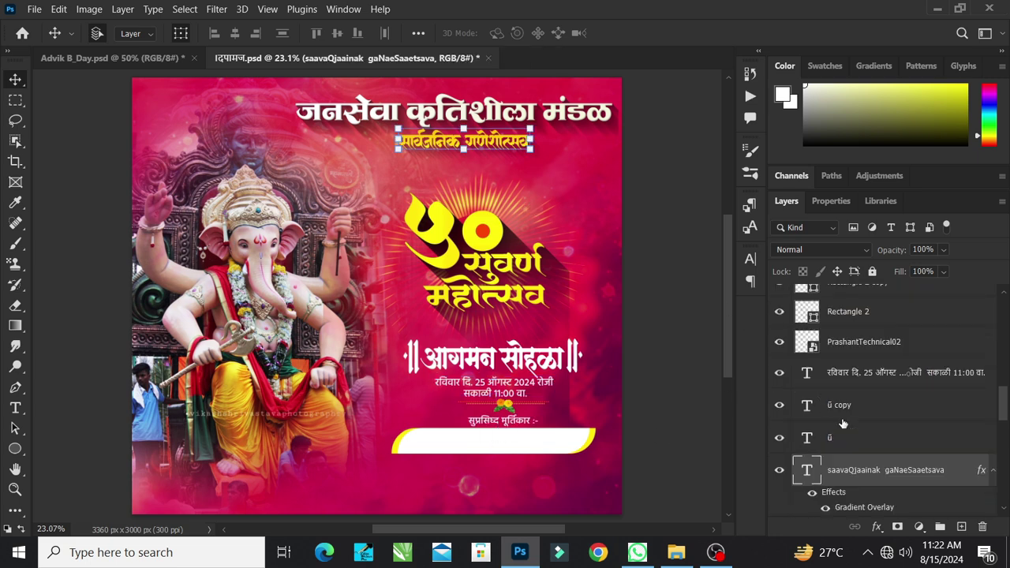
scroll(842, 424, down, 4)
scroll(848, 414, up, 10)
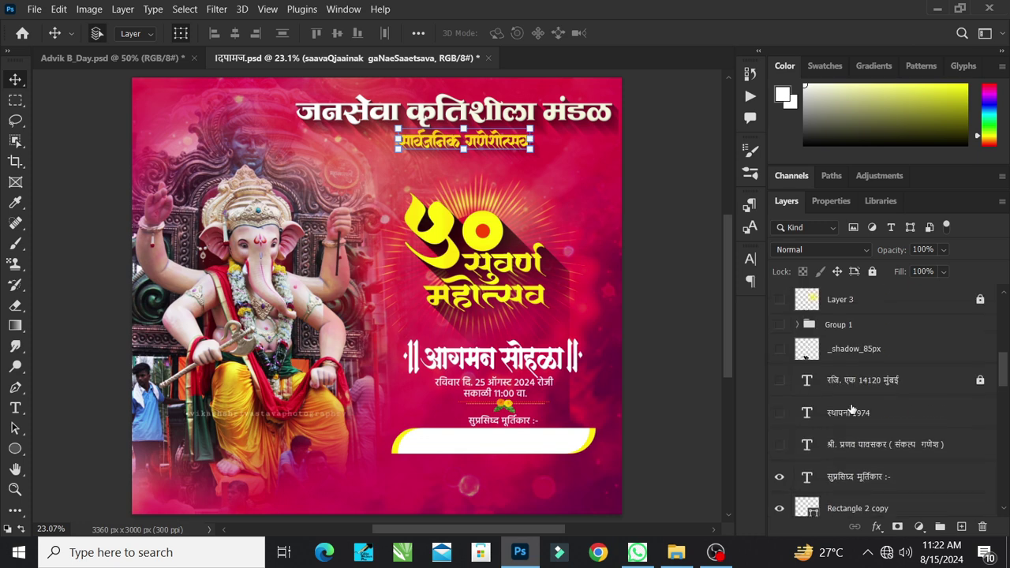
Step: Show the sculptor's name text on the white plate, the स्थापना 1974 text and the registration number text
scroll(805, 414, down, 2)
click(780, 380)
click(779, 348)
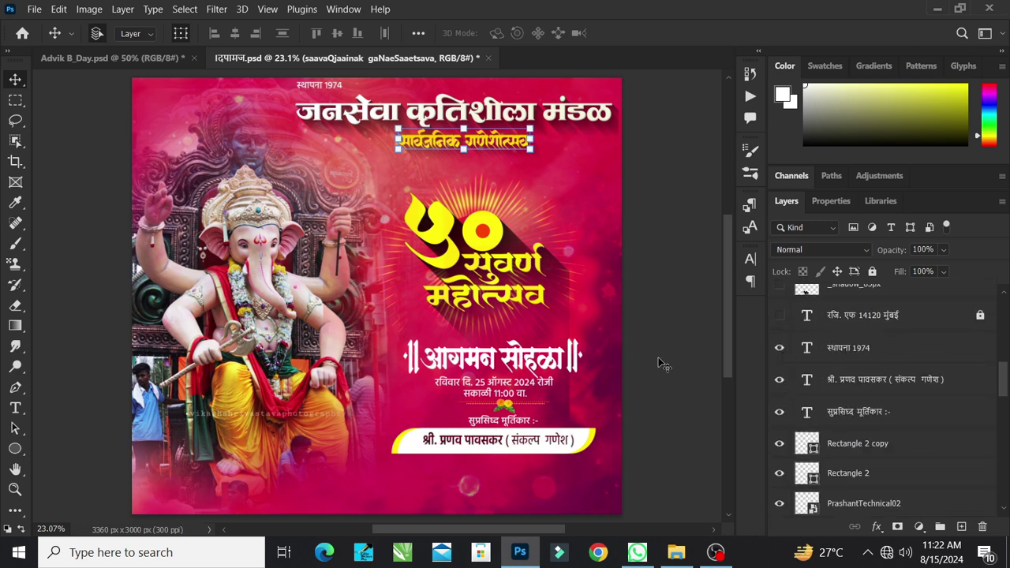
scroll(781, 398, up, 1)
click(779, 348)
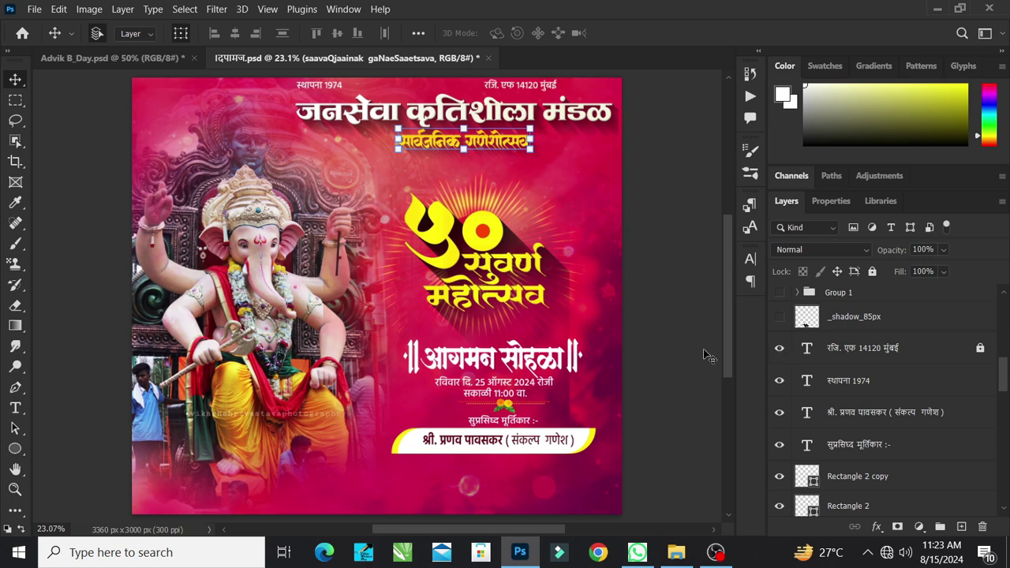
Step: Show the _shadow_85px layer directly beneath Group 1
scroll(576, 329, up, 1)
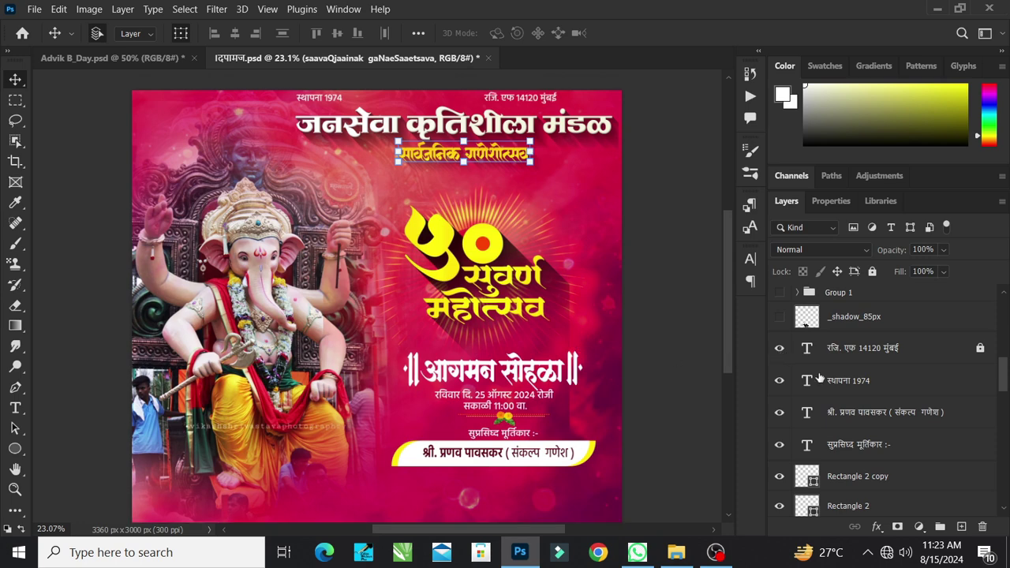
scroll(820, 379, up, 2)
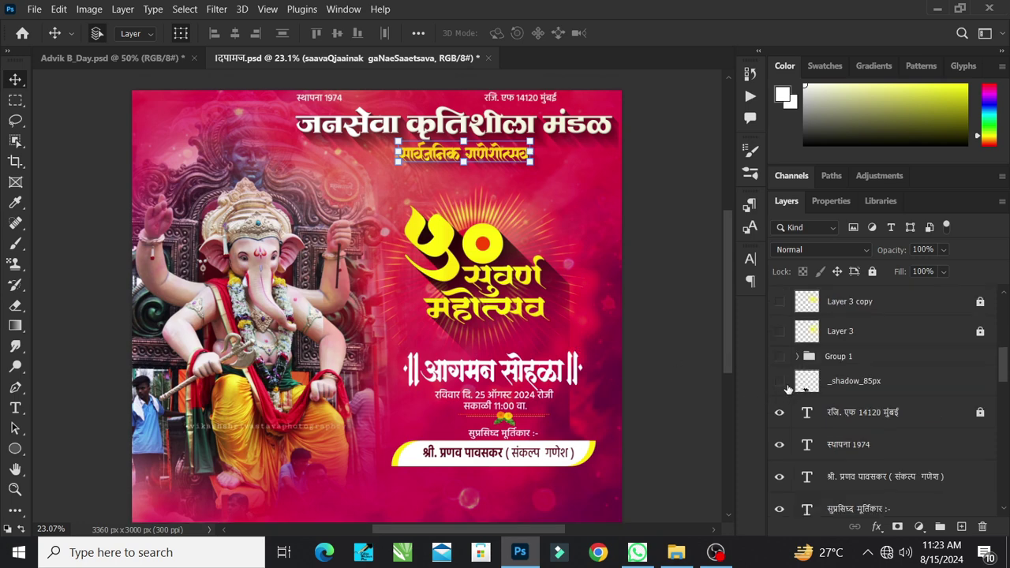
click(780, 381)
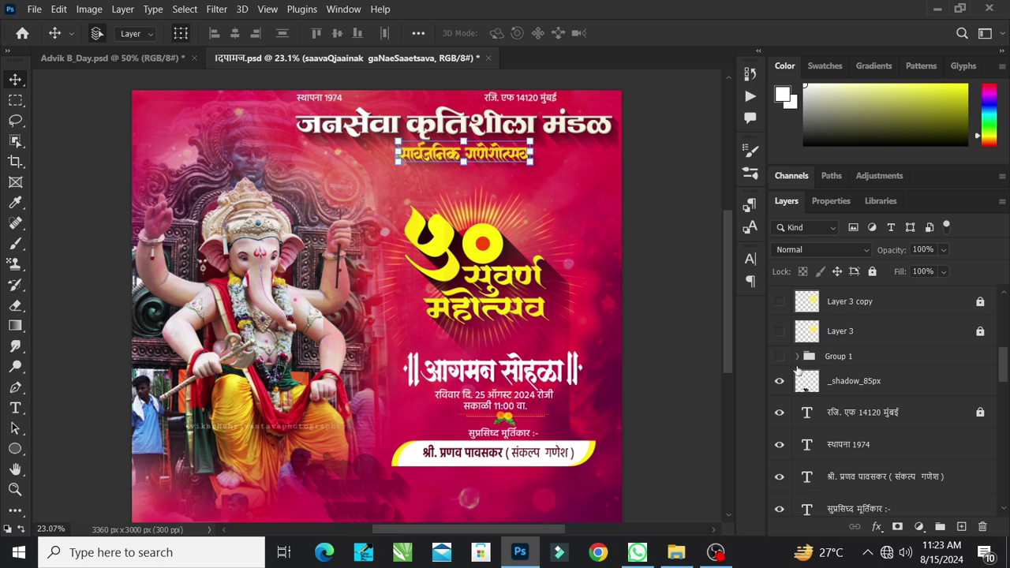
Step: Expand Group 1, make the group and all its मुंबईचा महागणपती धारावी logo layers visible, and collapse it
click(798, 356)
click(780, 357)
click(781, 381)
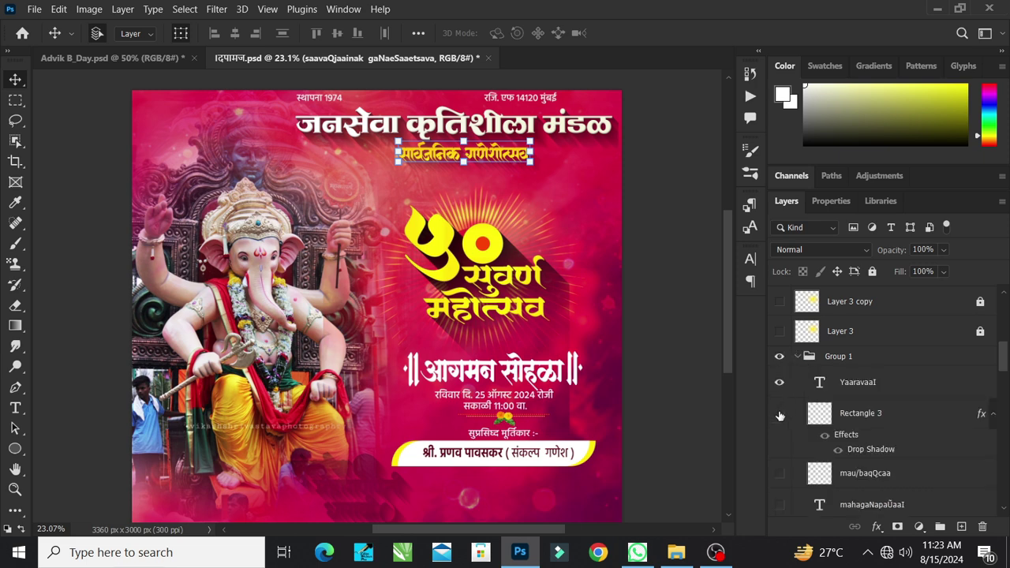
click(779, 413)
scroll(780, 413, down, 1)
click(780, 441)
click(780, 472)
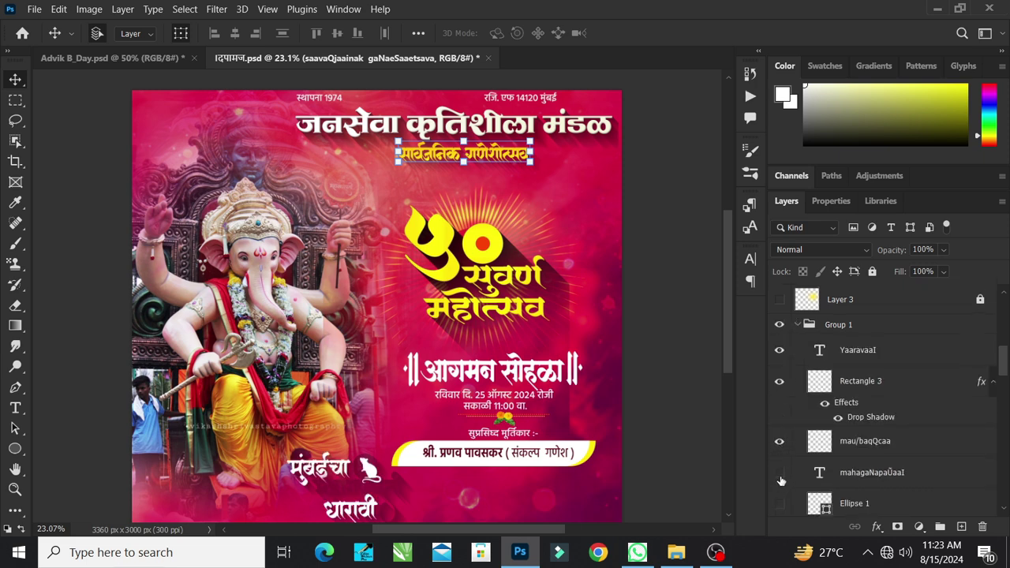
scroll(789, 437, down, 3)
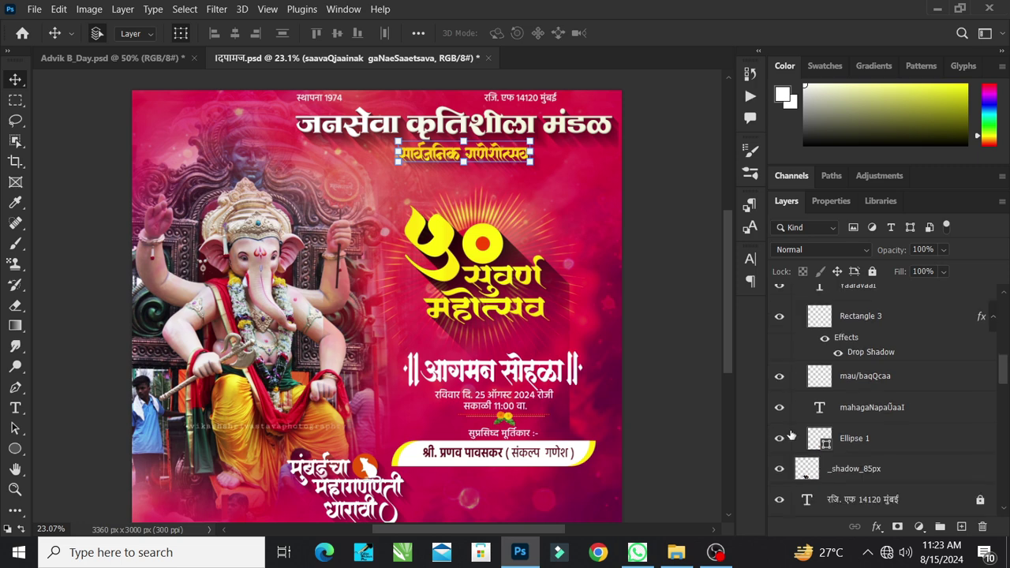
scroll(801, 418, up, 5)
click(798, 389)
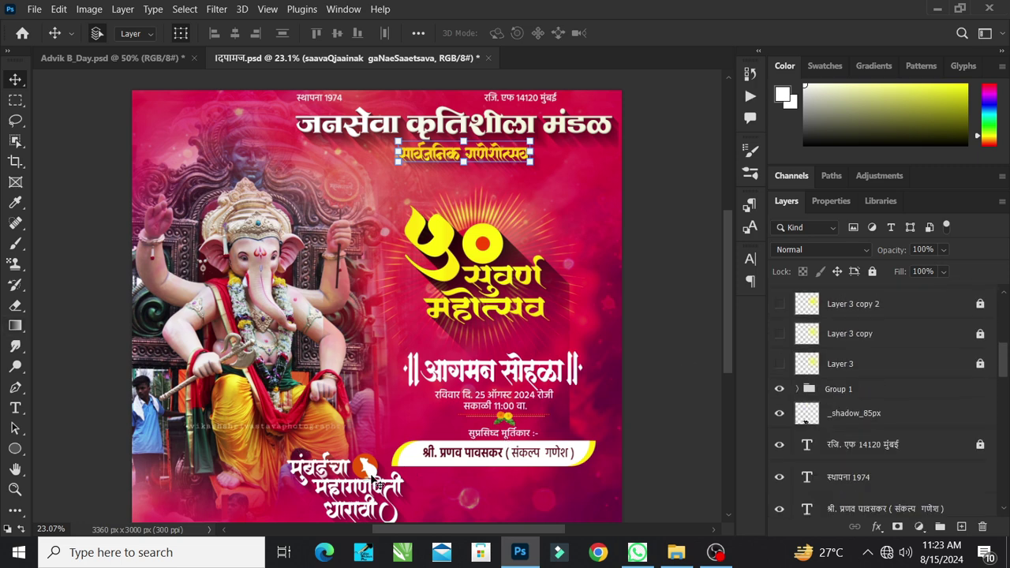
Step: Show the yellow glow layers Layer 3, Layer 3 copy and Layer 3 copy 2, and the round ५० वर्ष emblem on Layer 2
scroll(377, 464, down, 1)
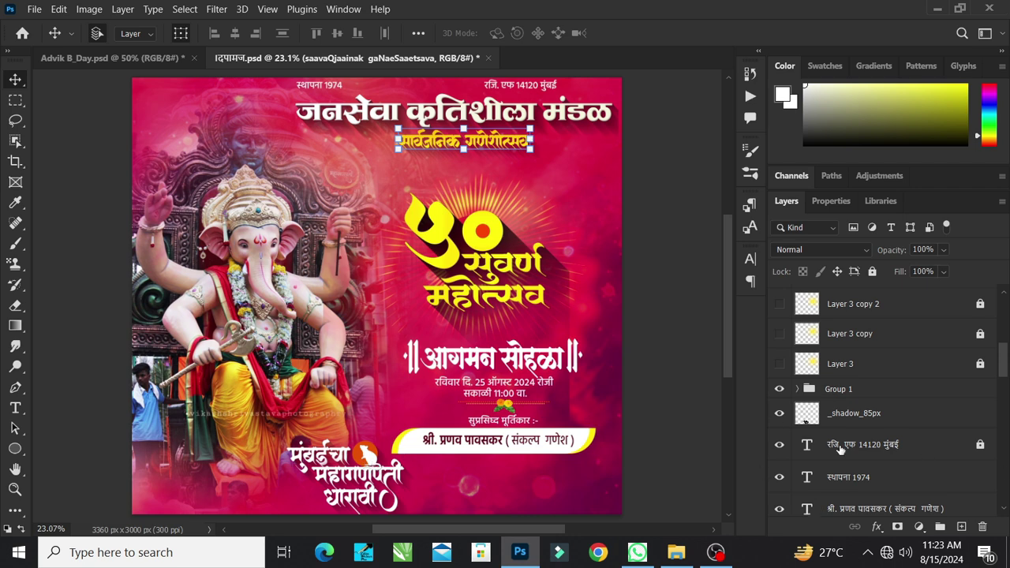
scroll(841, 448, up, 2)
drag(780, 430, 779, 370)
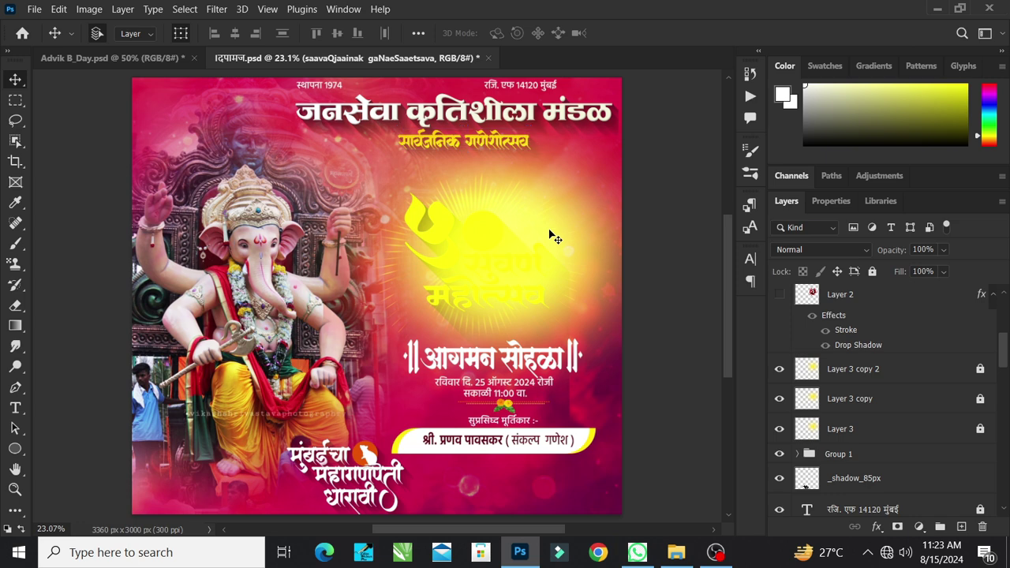
click(554, 238)
key(ctrl+shift+alt+n)
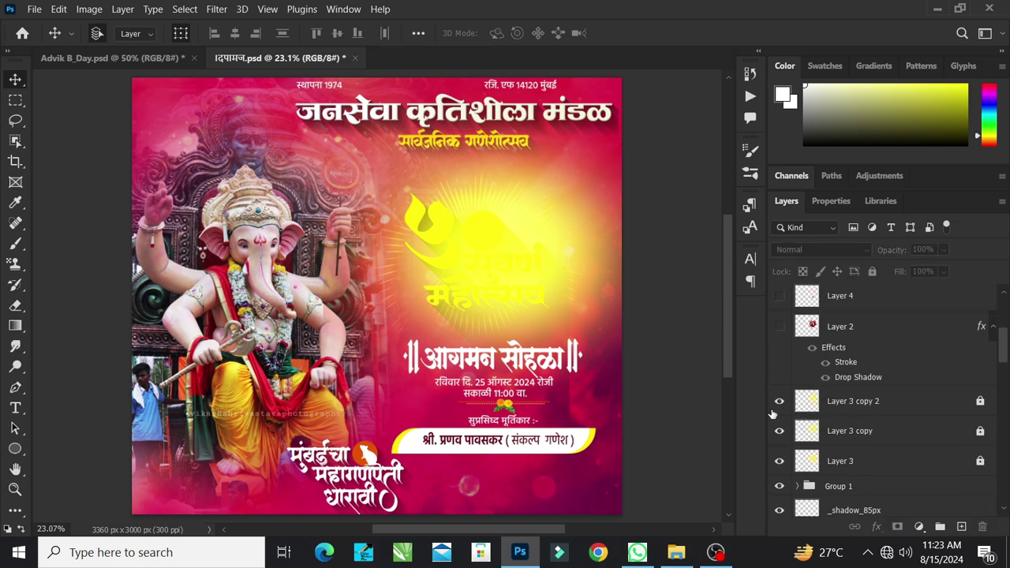
click(780, 326)
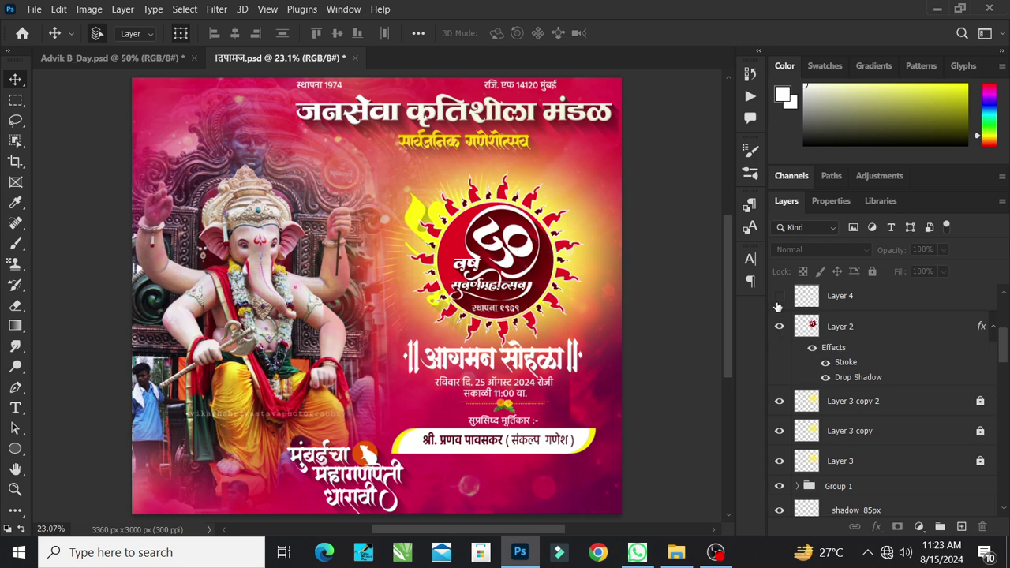
Step: Review the layer stack from the emblem layers down to the _shadow_255px layers and back up to the yellow glow layers
scroll(799, 394, down, 6)
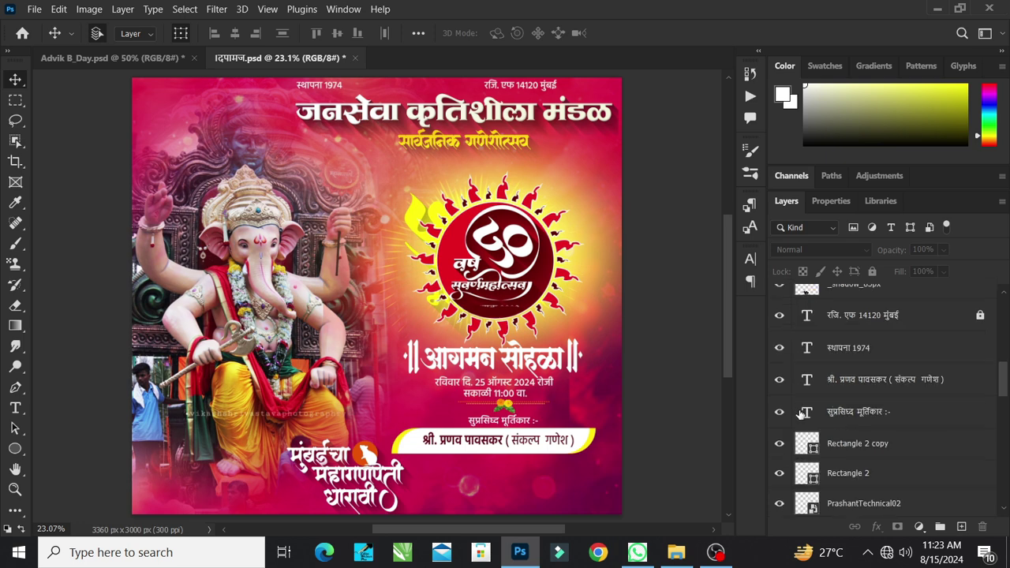
scroll(805, 394, up, 2)
scroll(805, 395, down, 4)
scroll(805, 395, up, 3)
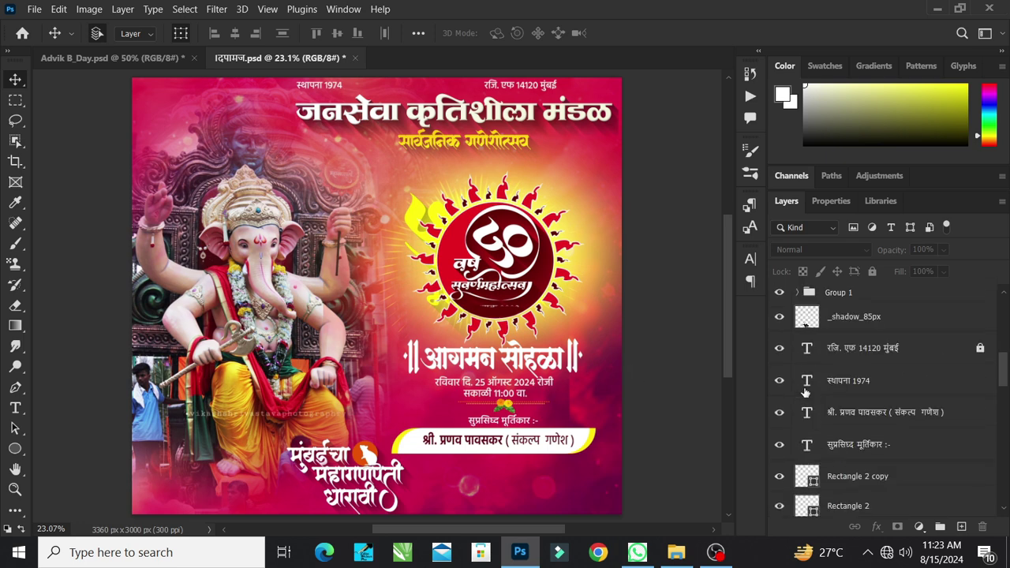
scroll(805, 392, up, 2)
scroll(813, 402, down, 7)
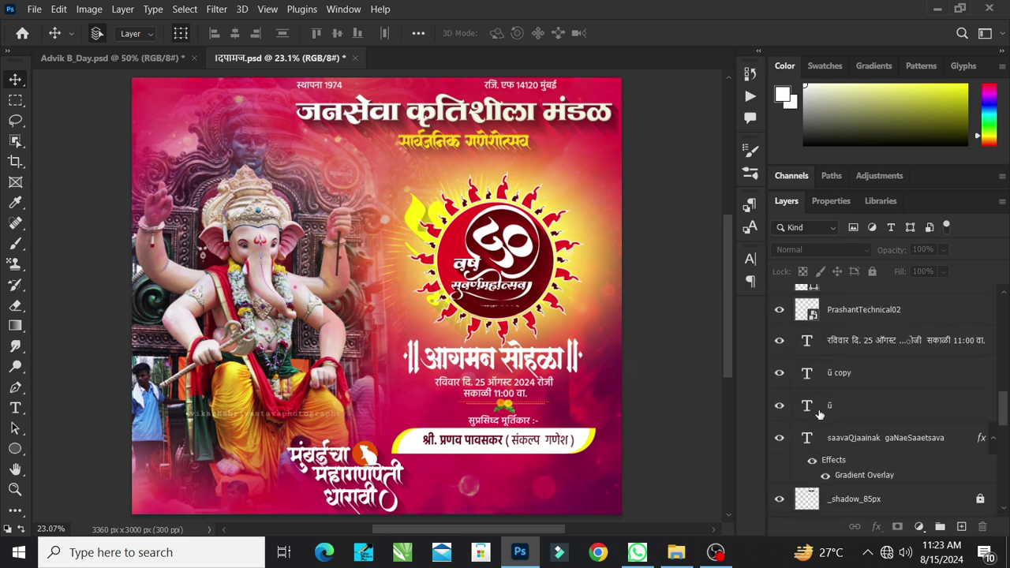
scroll(819, 414, down, 5)
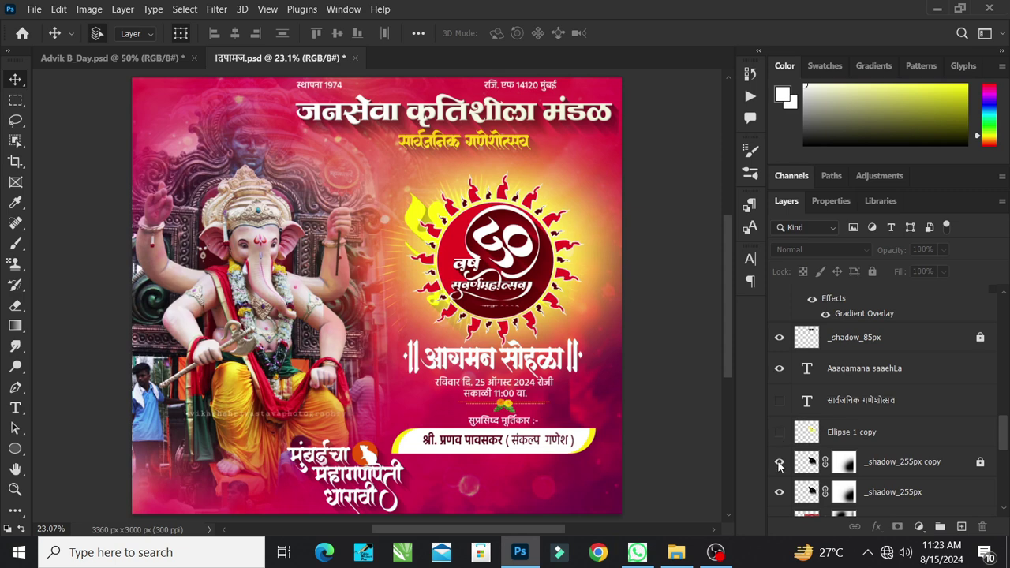
scroll(789, 473, up, 1)
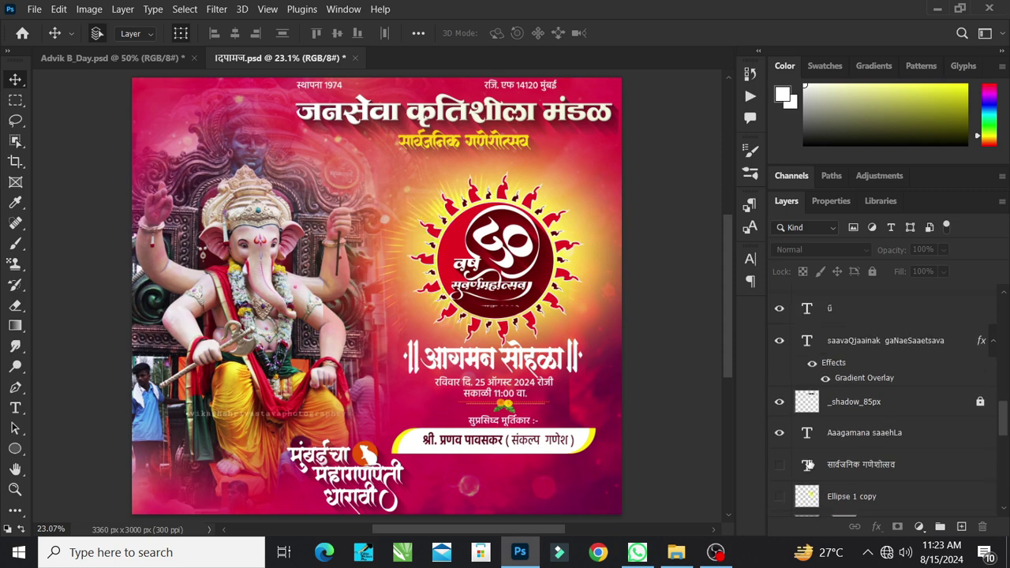
scroll(808, 465, up, 10)
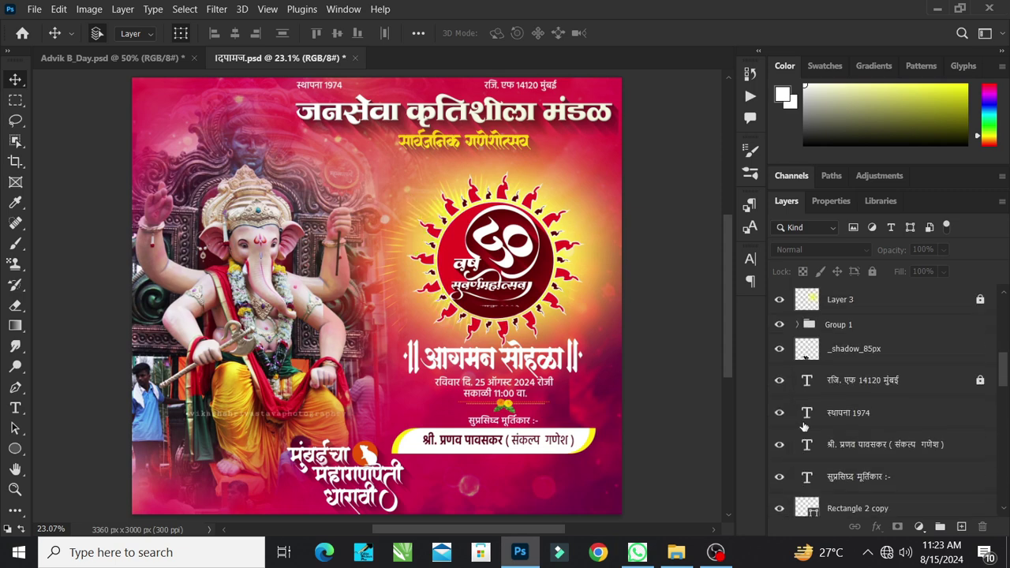
scroll(803, 426, up, 3)
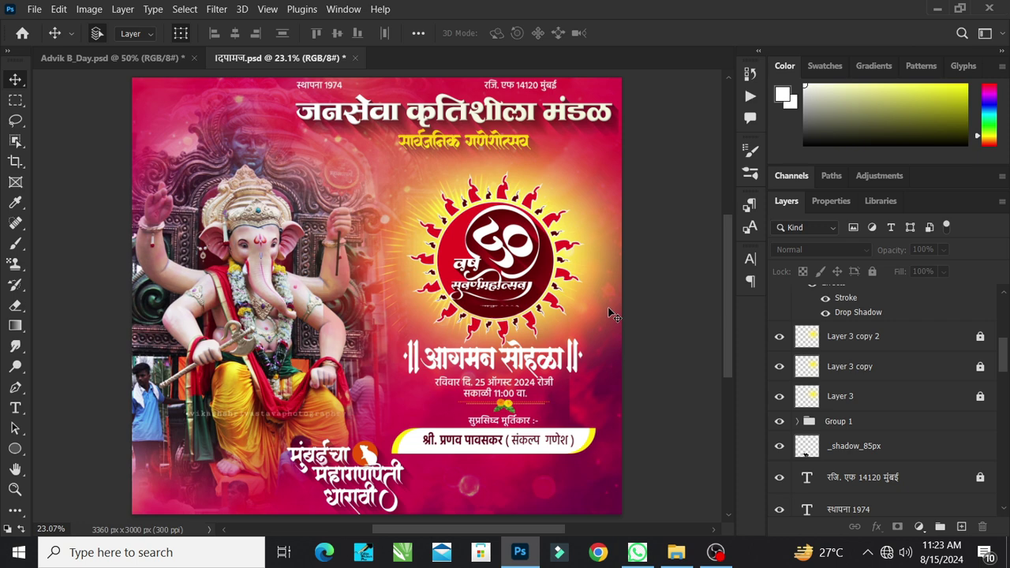
Step: Show Layer 4, Layer 4 copy, the address text under the सार्वजनिक गणेशोत्सव heading, and the op logo design PNG layer
scroll(836, 363, up, 6)
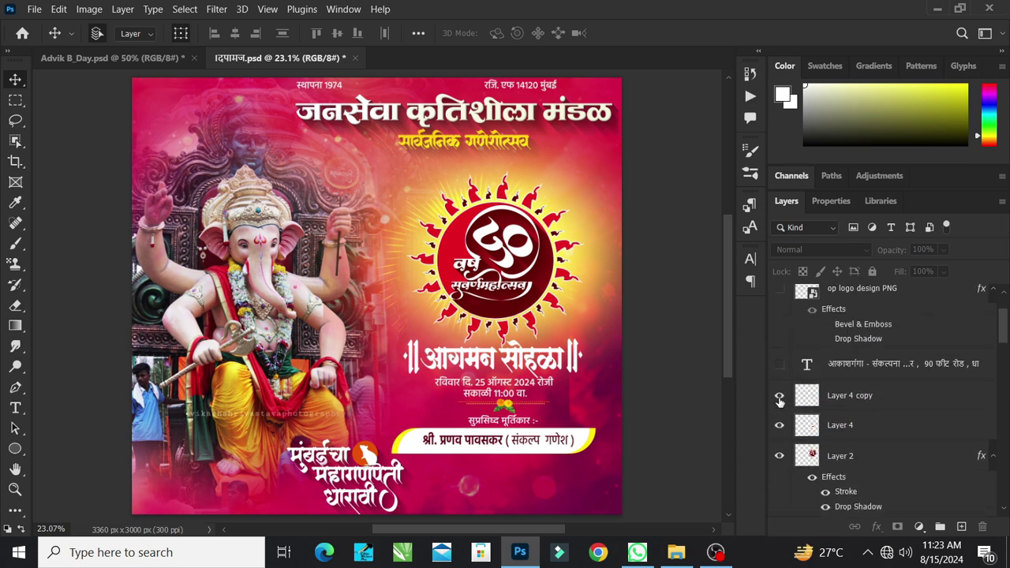
click(779, 365)
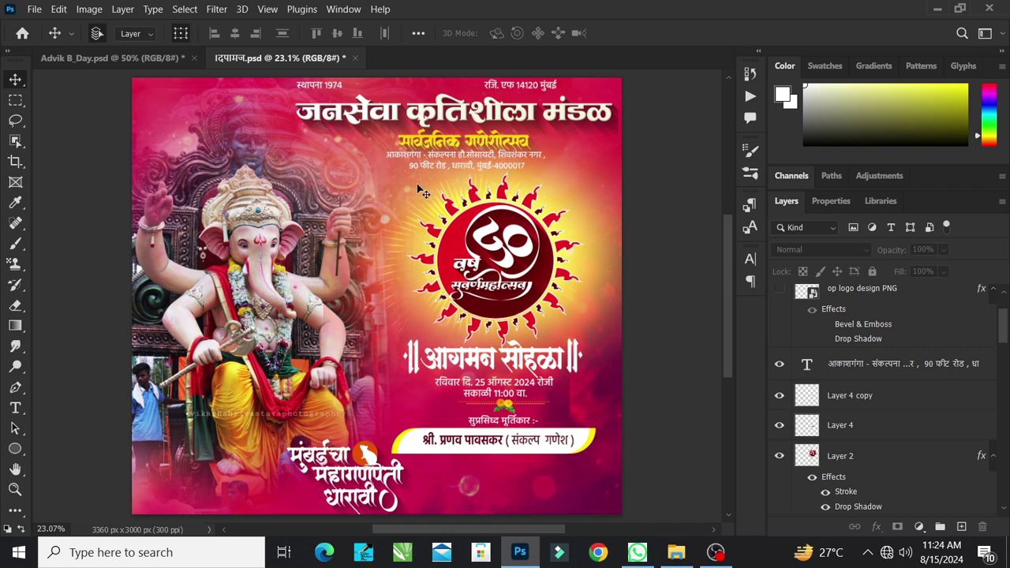
scroll(837, 377, up, 3)
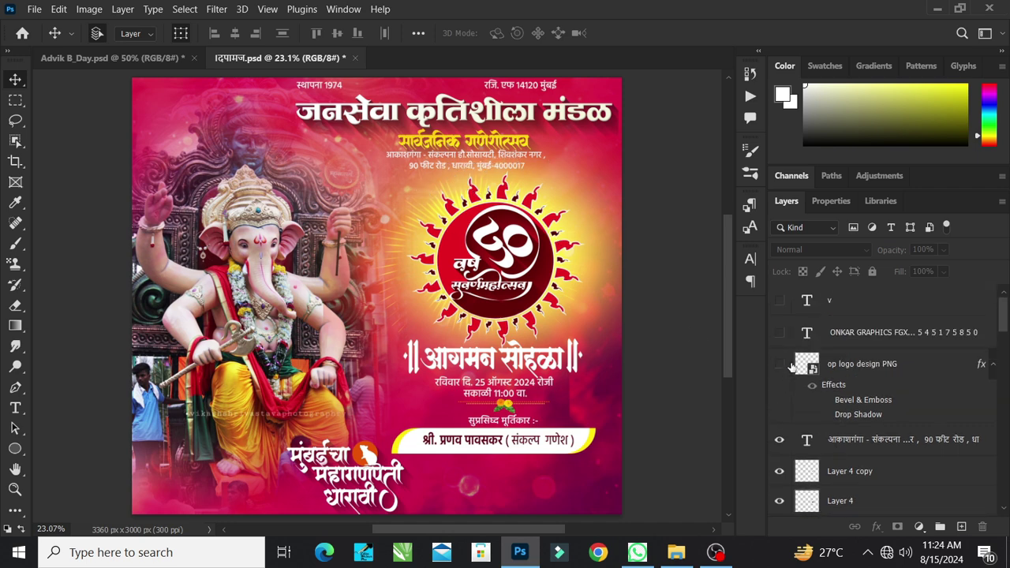
click(780, 364)
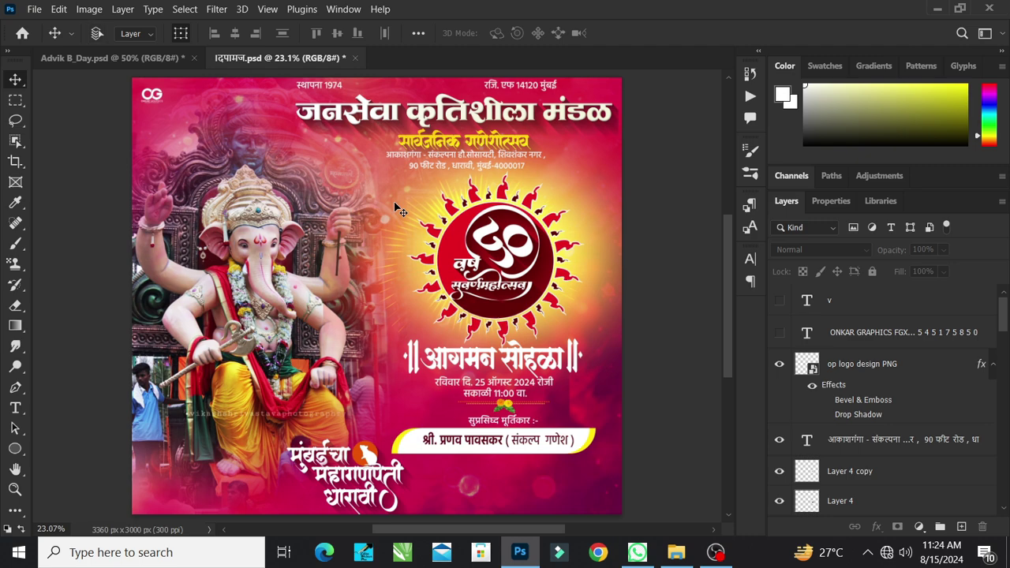
Step: Show the v and ONKAR GRAPHICS FGX credit text layers at the top of the layer stack and check the completed banner
key(ctrl+minus)
key(ctrl+plus)
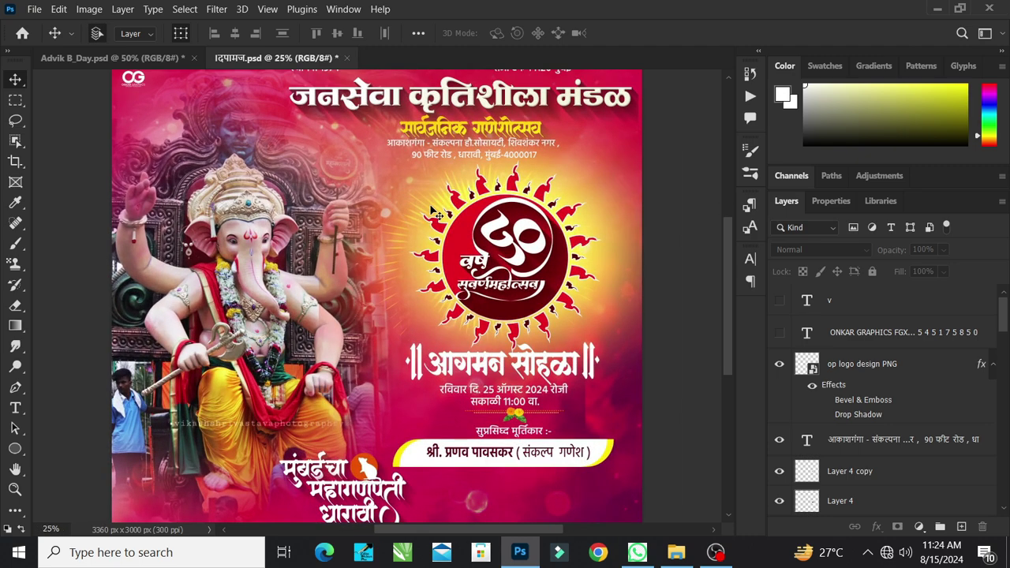
key(ctrl+0)
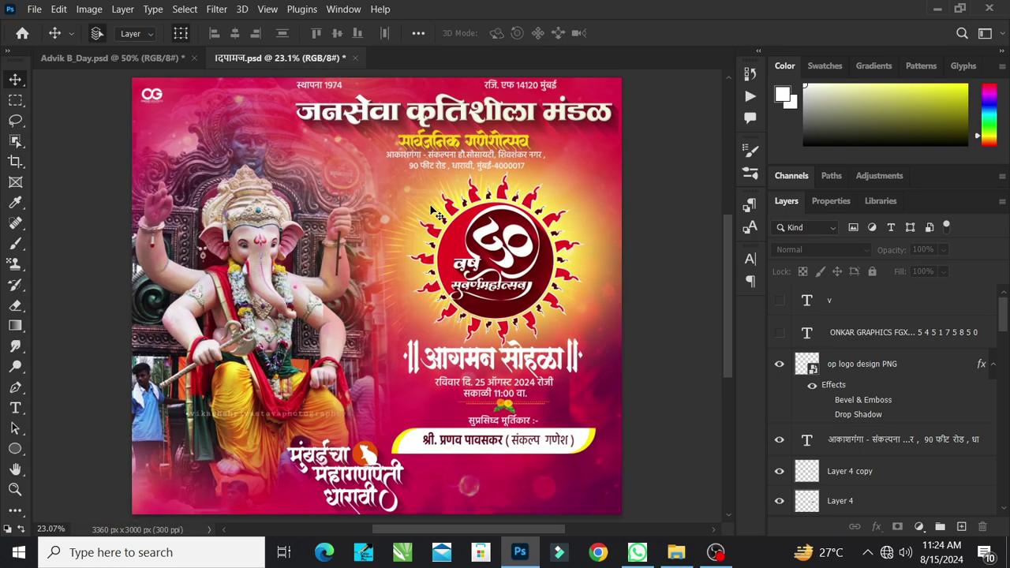
click(779, 301)
key(ctrl+minus)
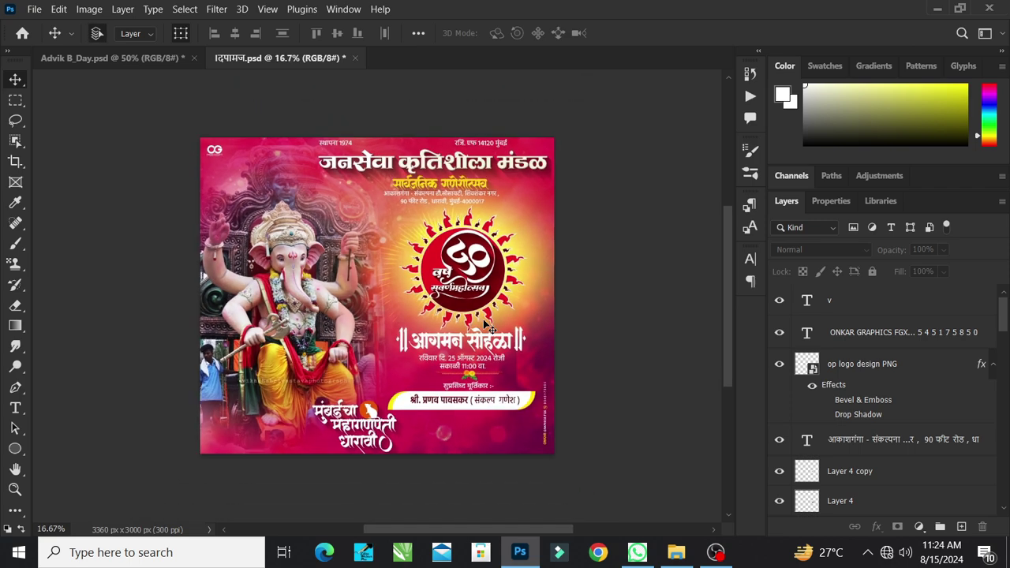
key(ctrl+plus)
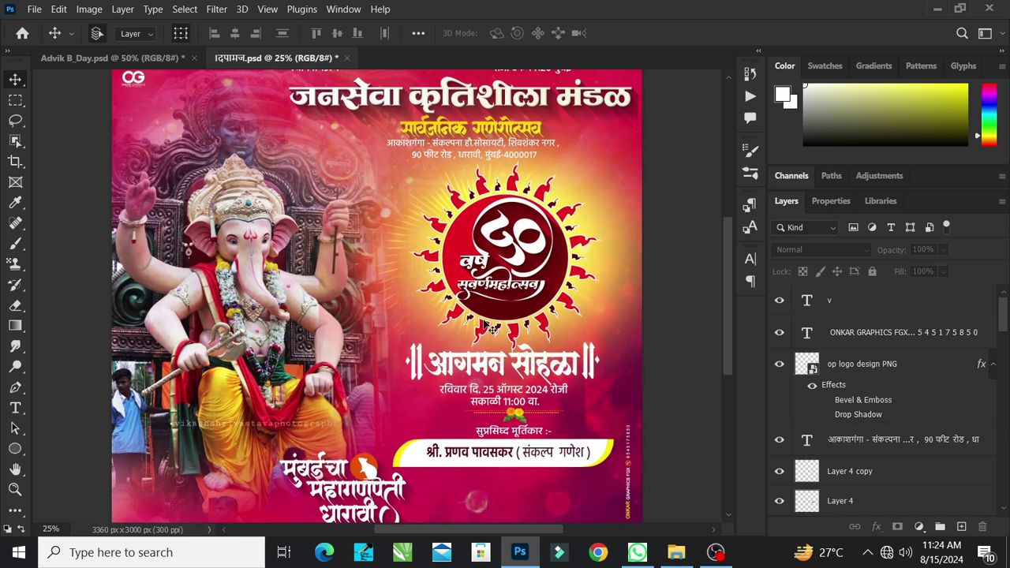